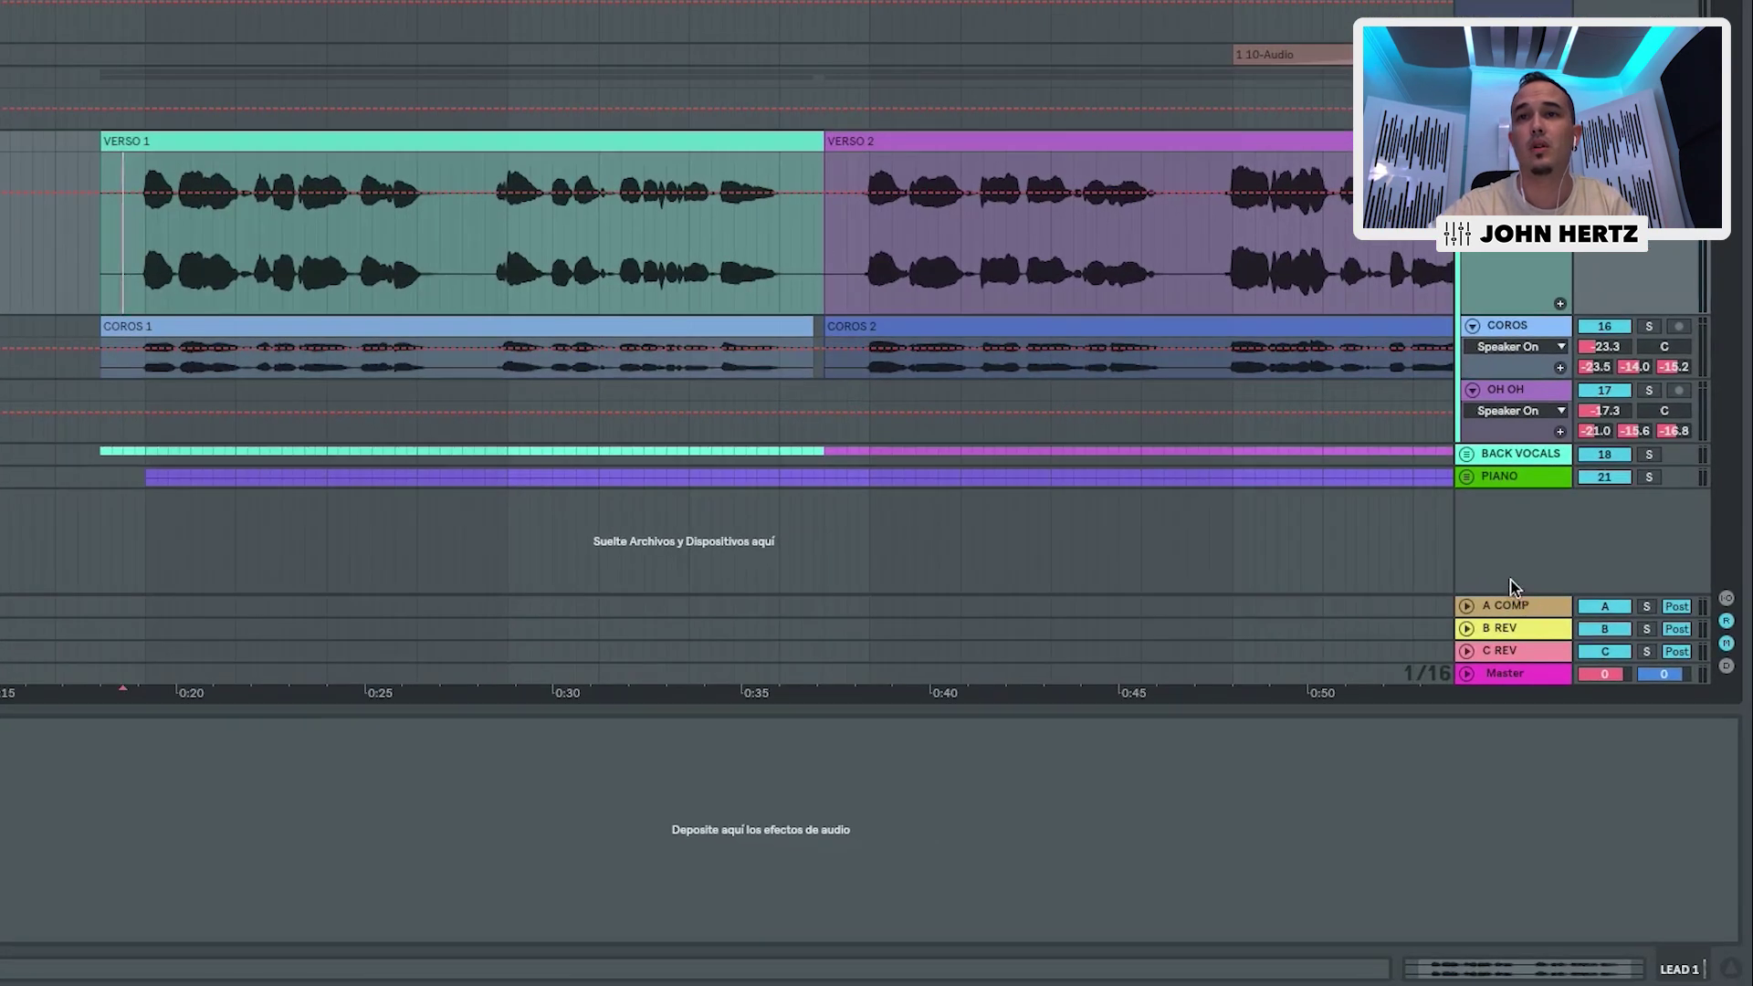
Step: Insert a new return channel and load the Simple Delay audio effect on it
right_click(1572, 672)
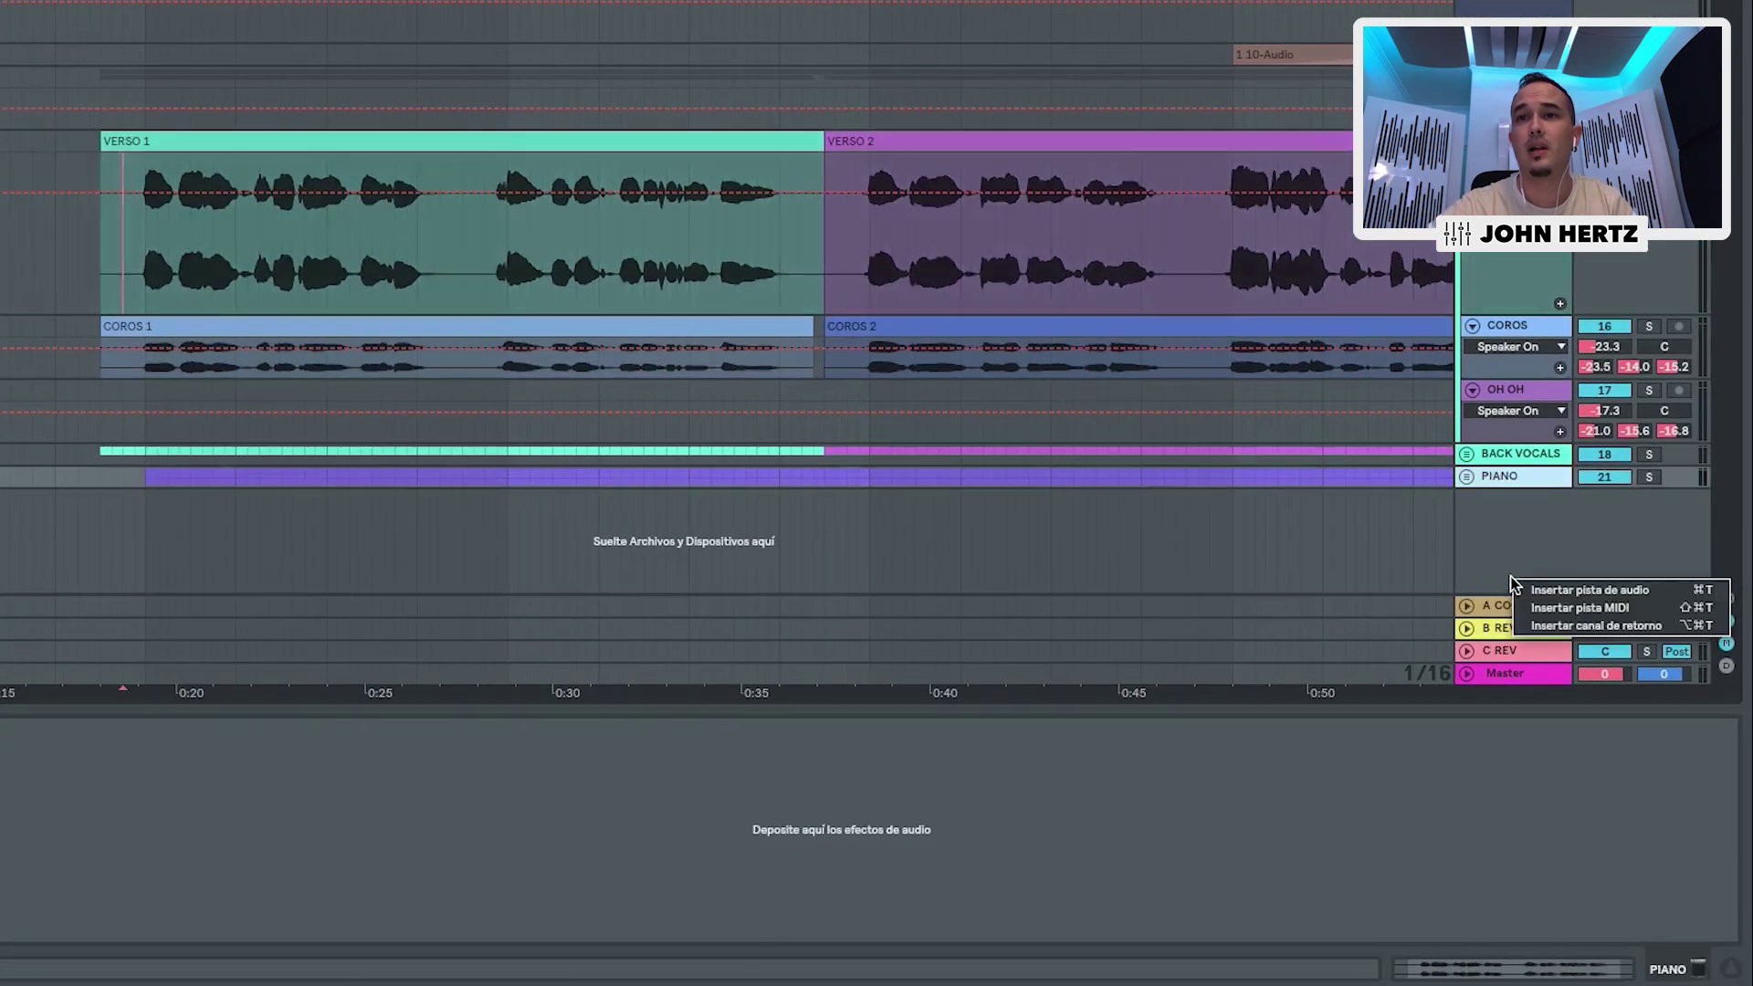
click(1567, 623)
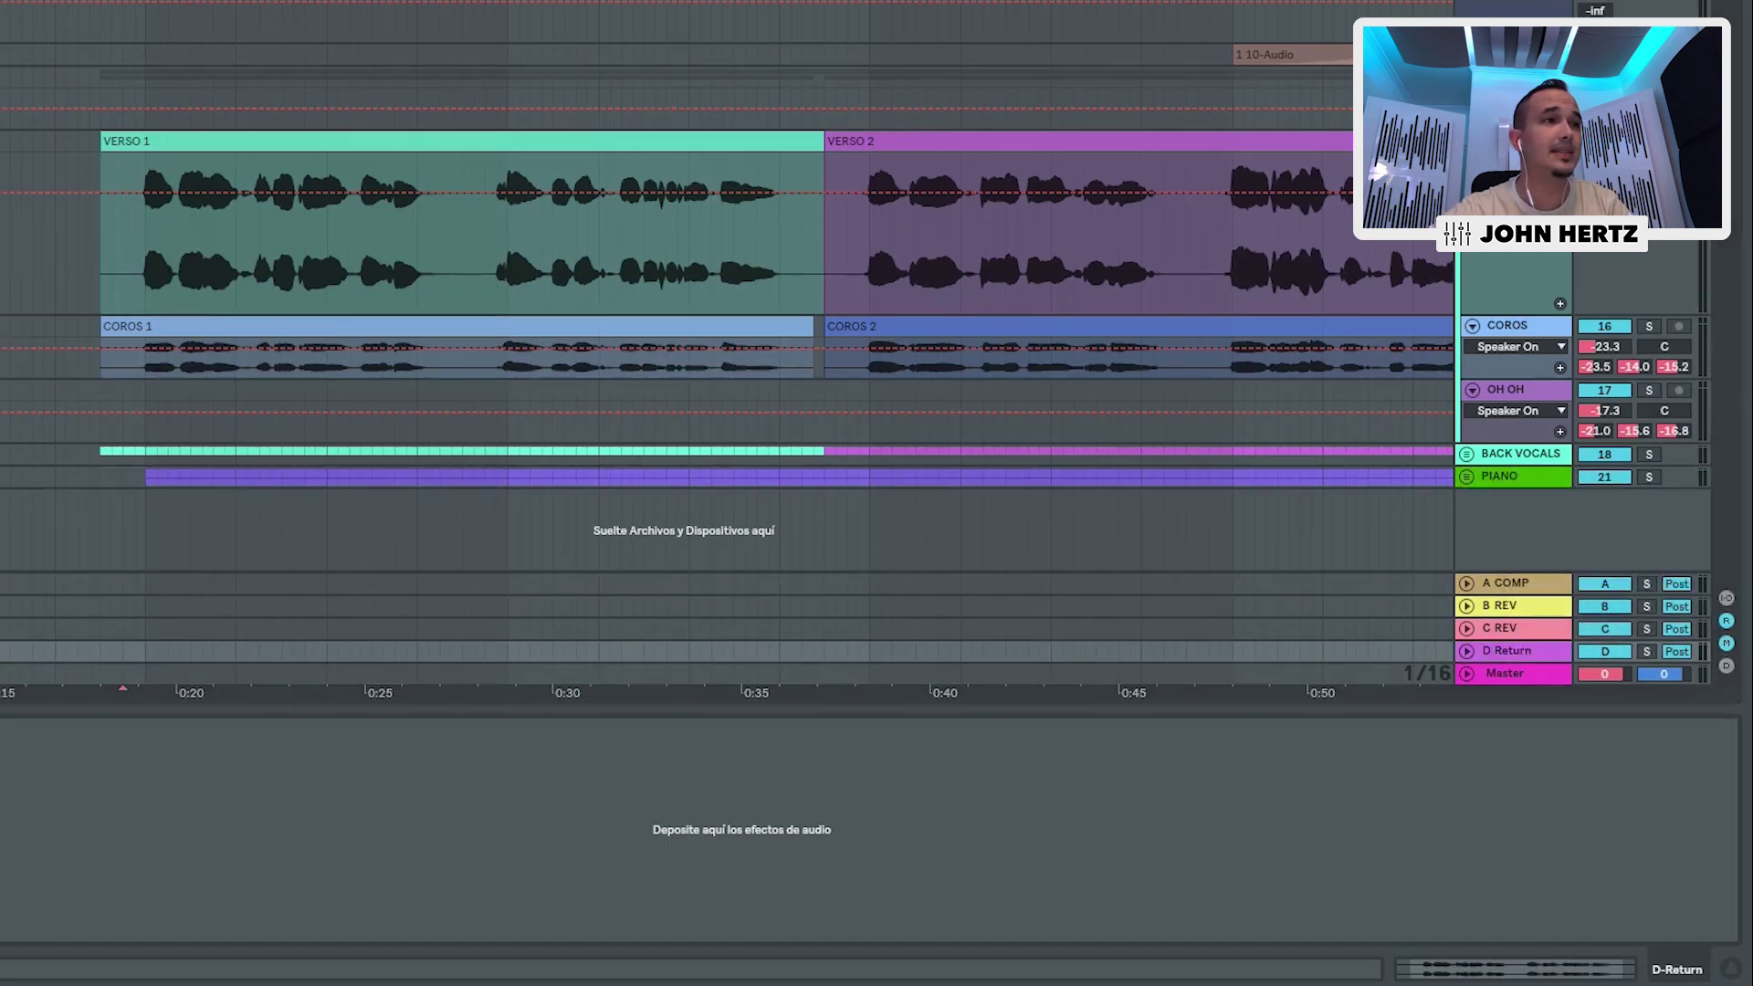
click(274, 547)
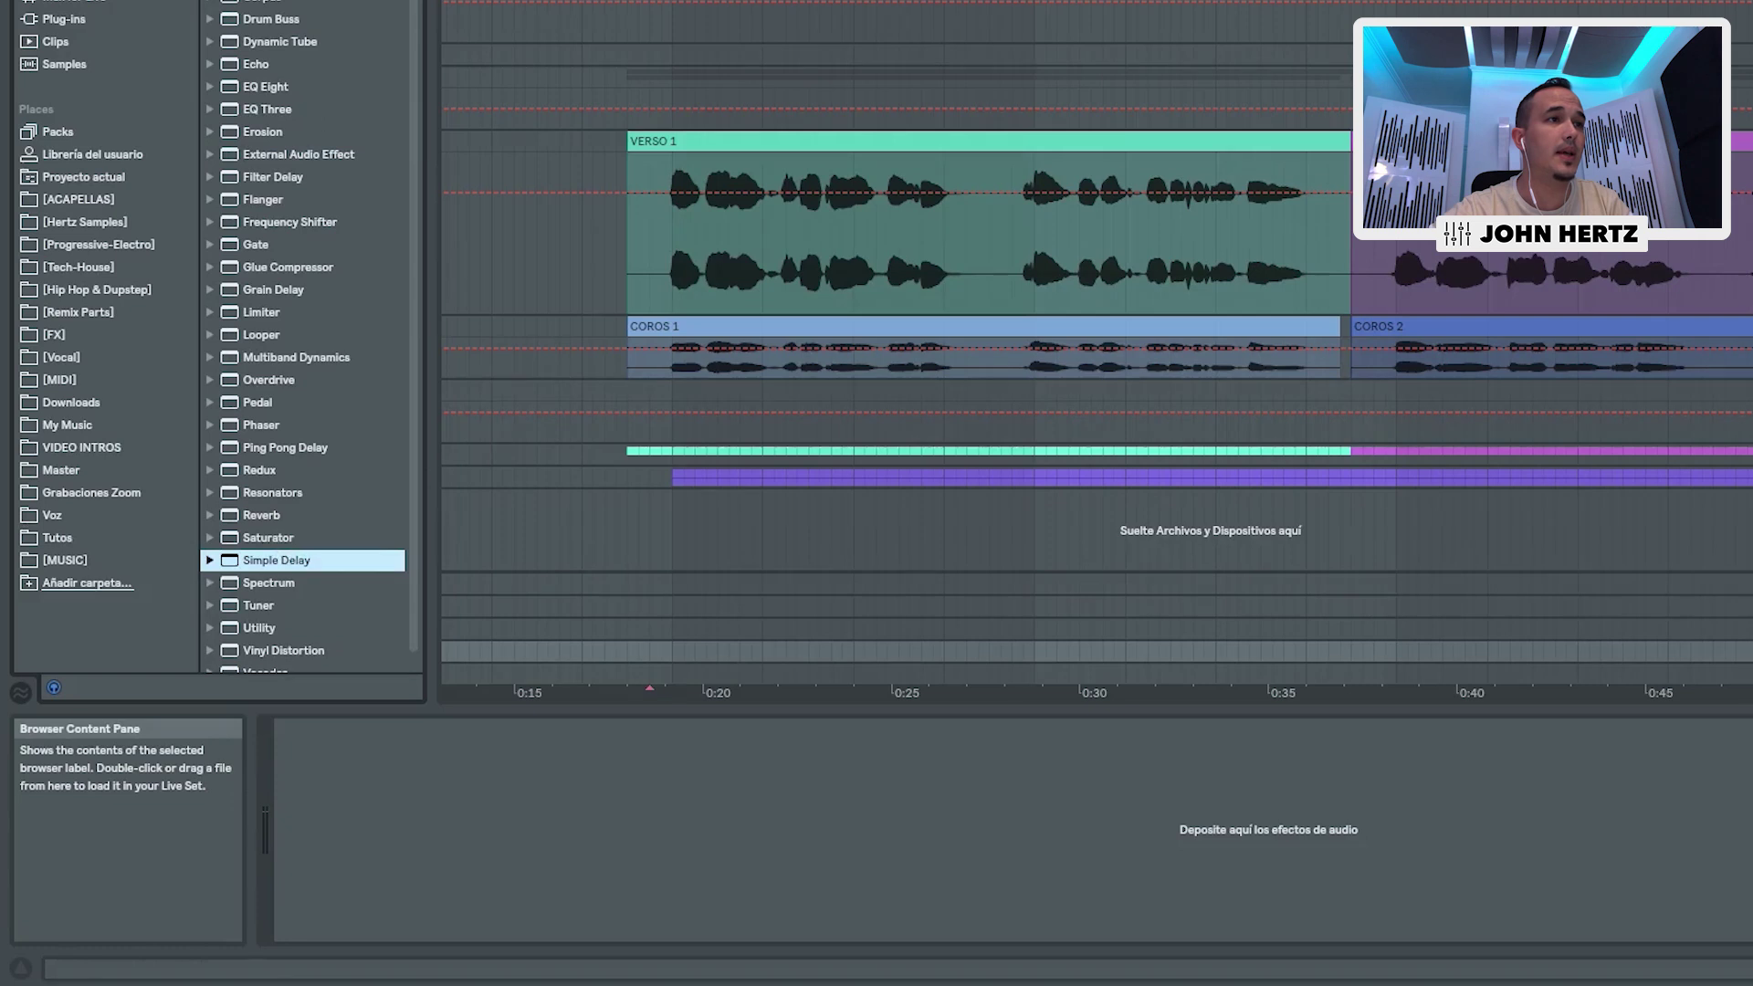
drag(273, 560, 301, 795)
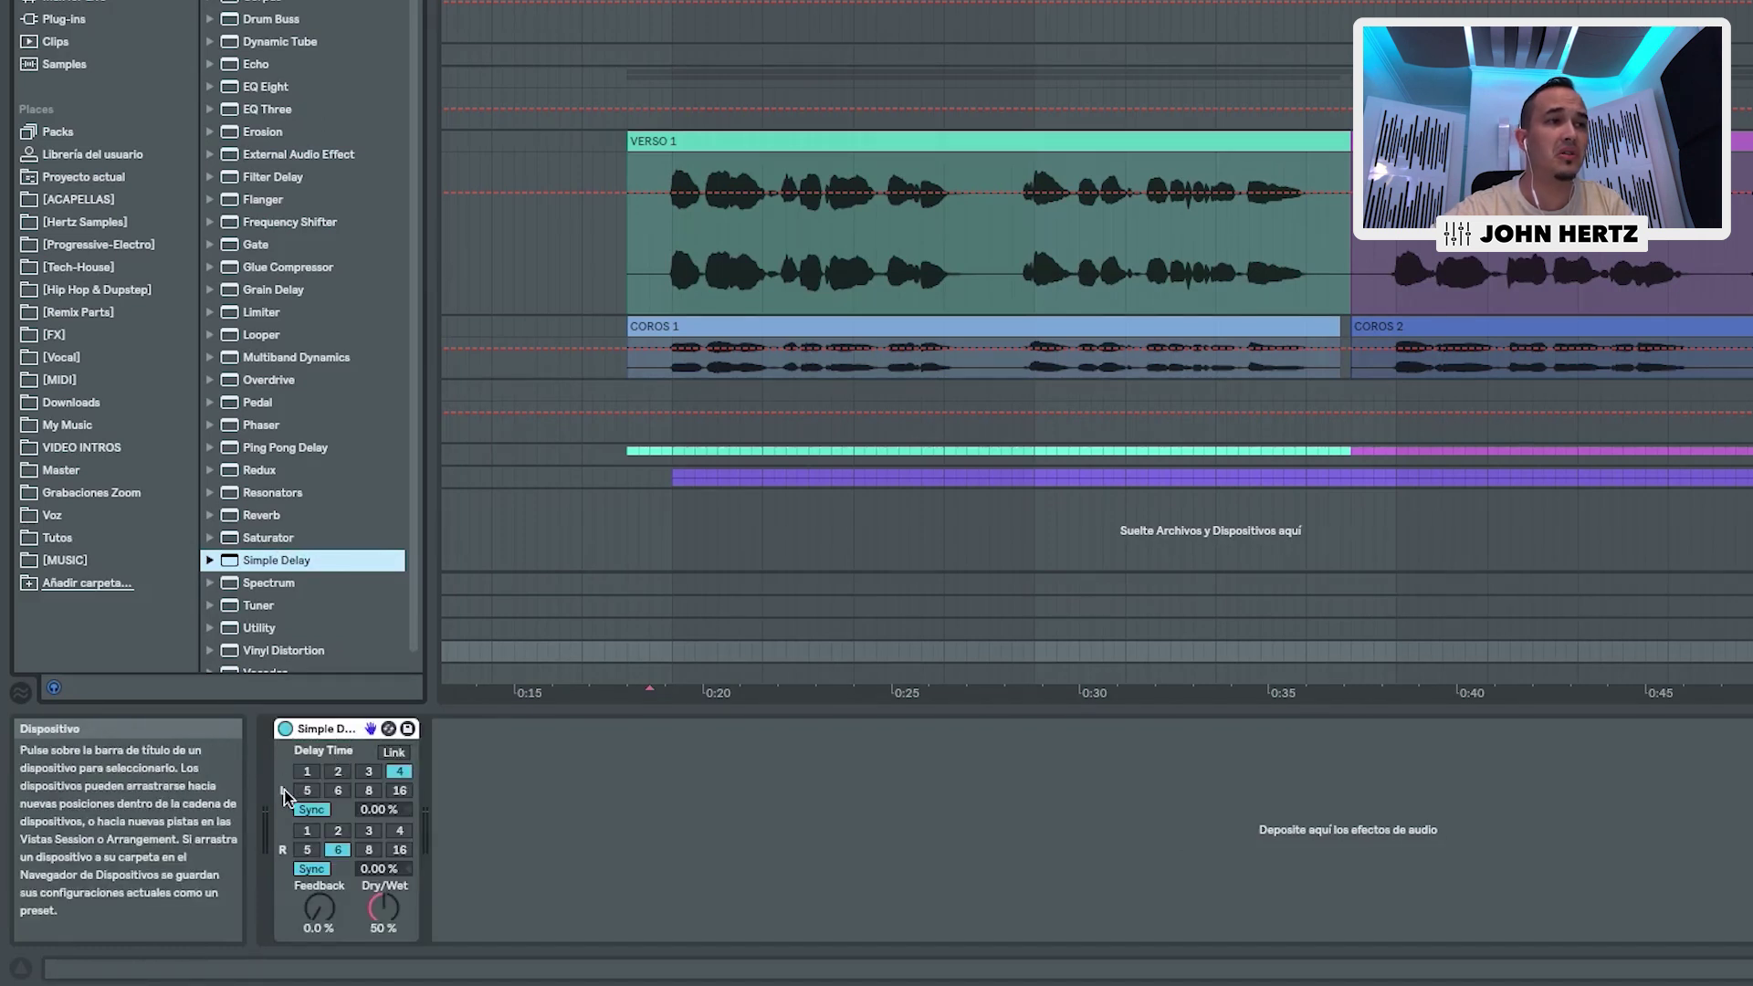
Step: Link the Simple Delay's left and right channels, with feedback at 70% and dry/wet at 100%
click(393, 752)
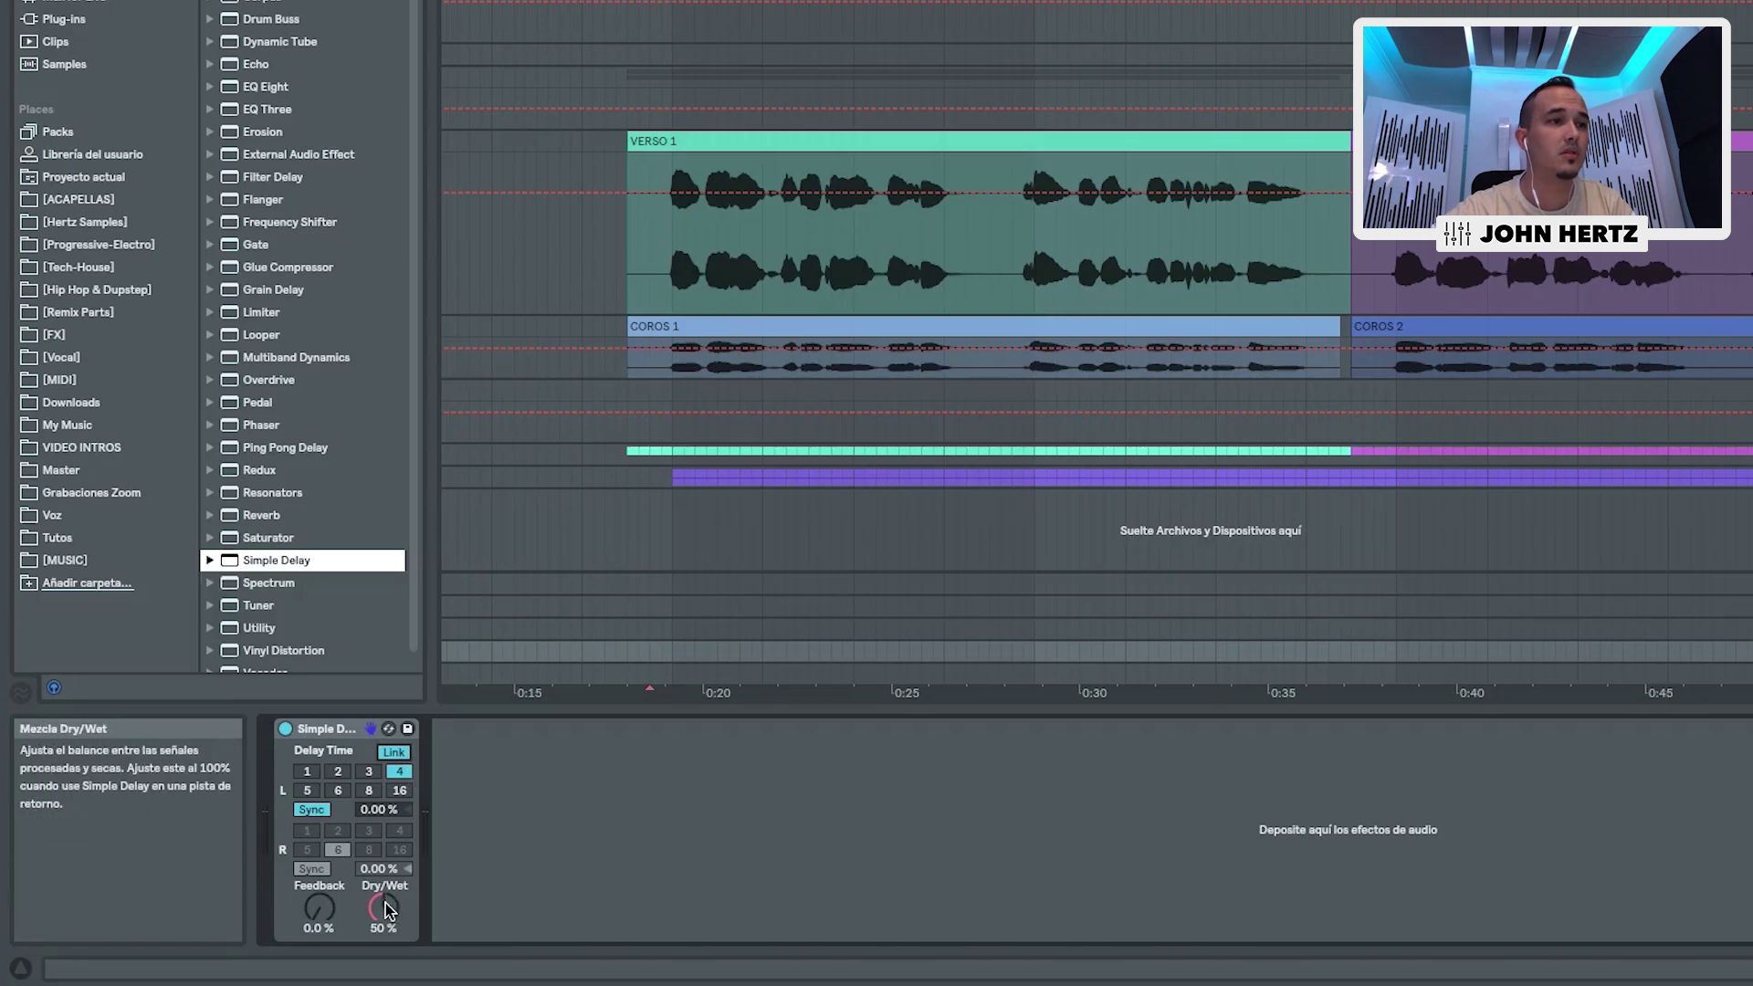
drag(336, 908, 335, 899)
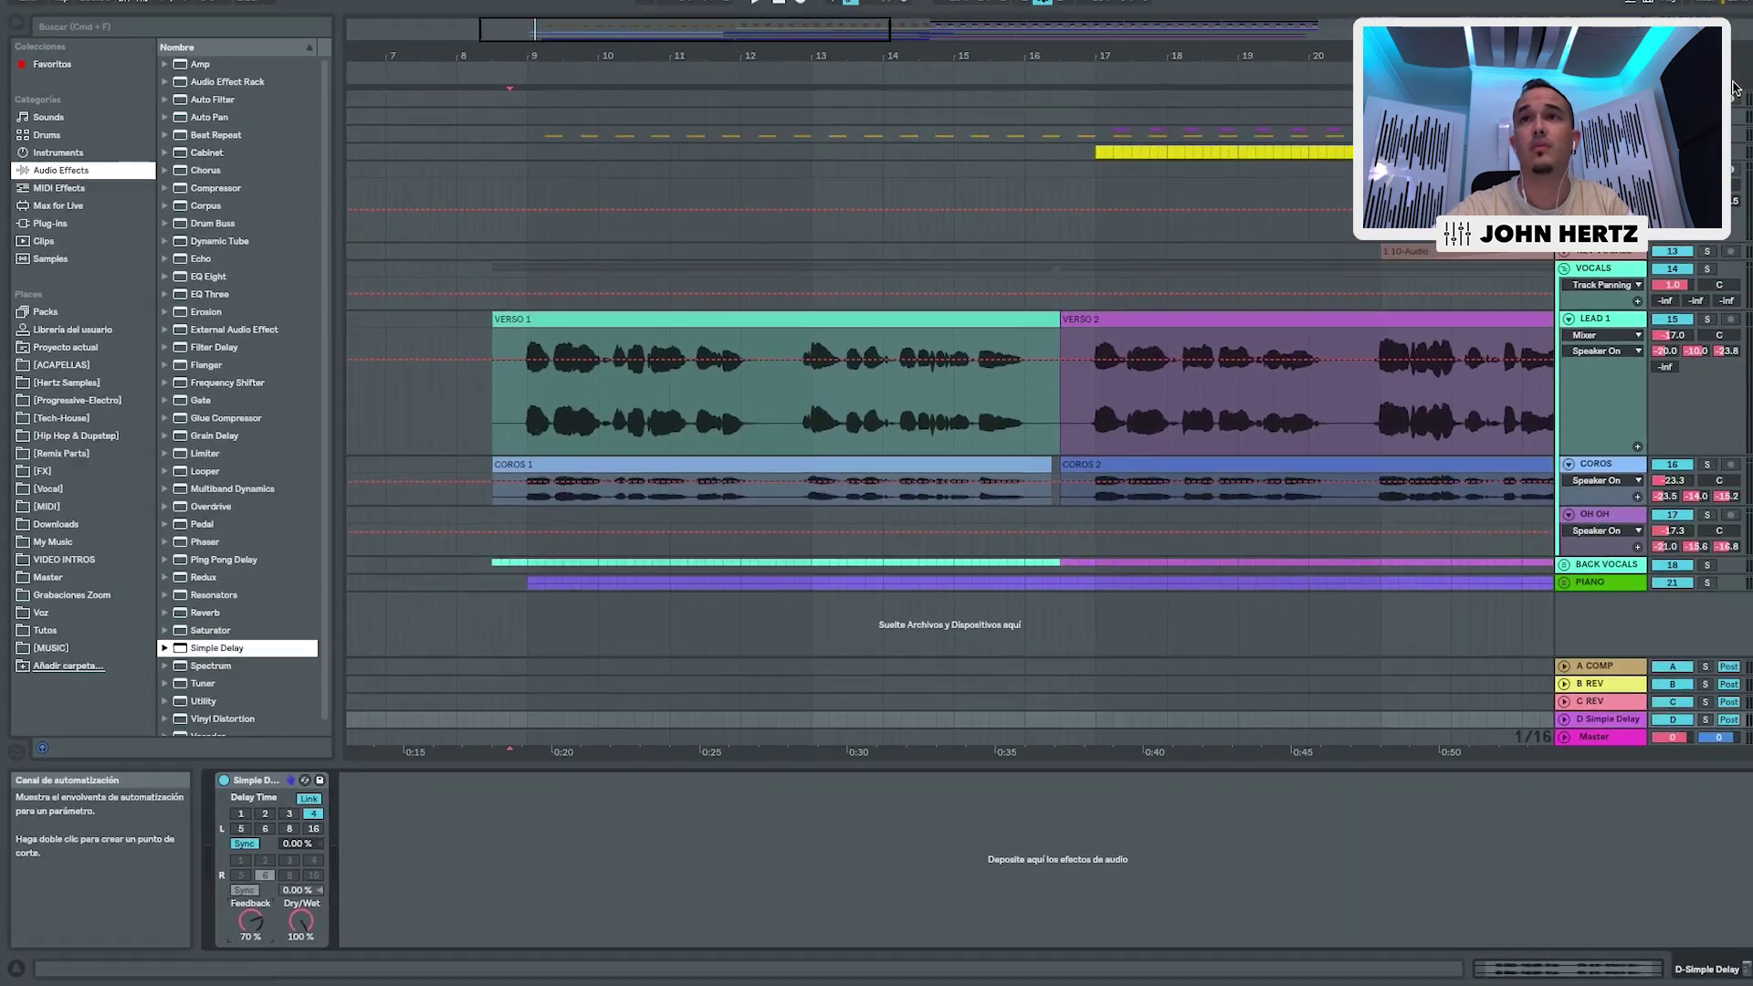
Step: In the mixer view, set the VOCALS group's send D to -4.0 dB and go back to the arrangement
key(Tab)
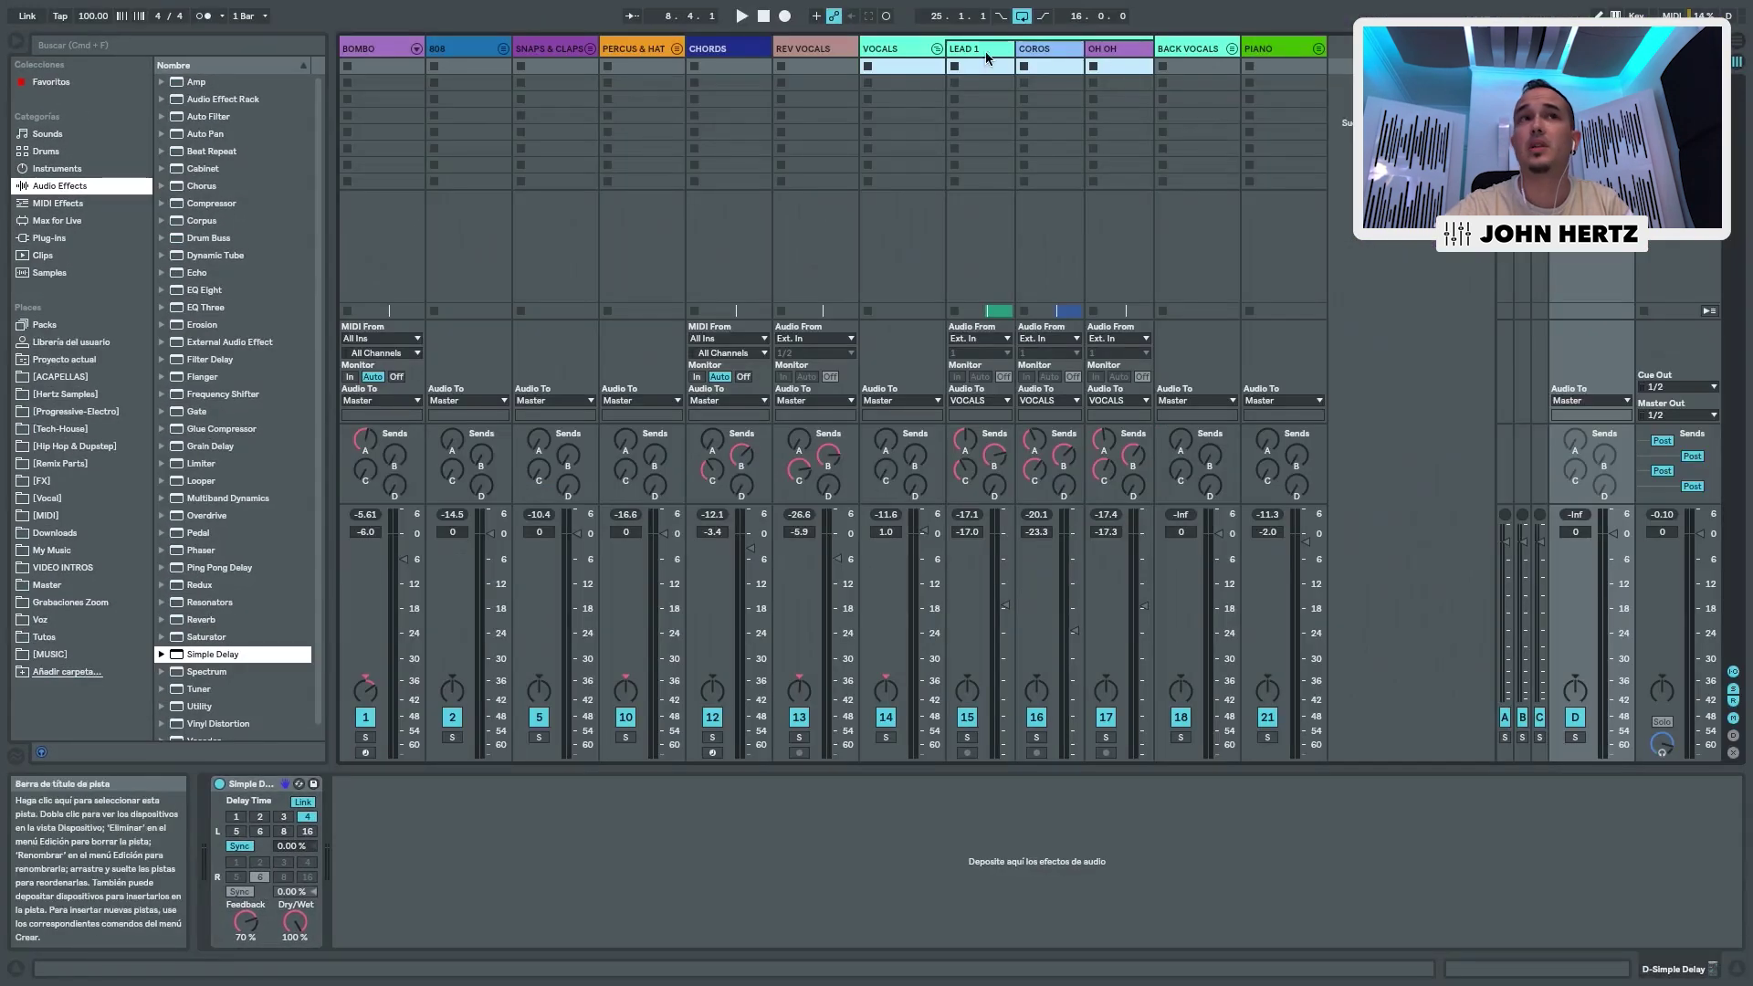
click(907, 50)
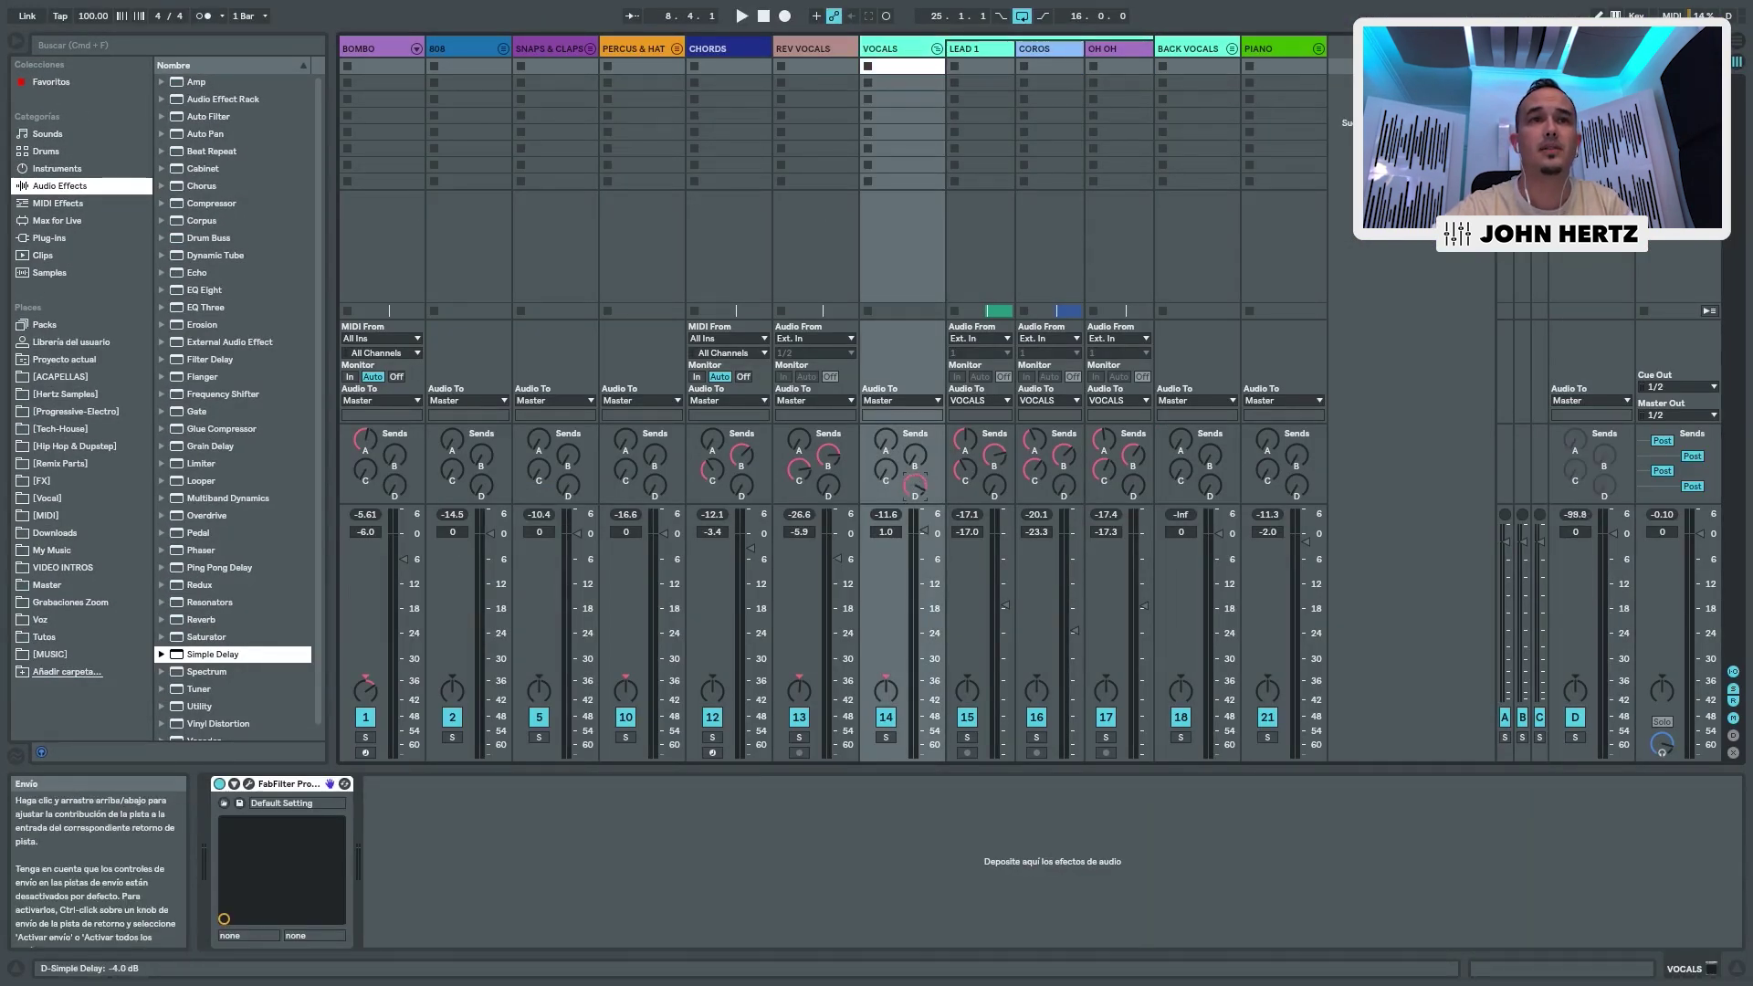
key(Tab)
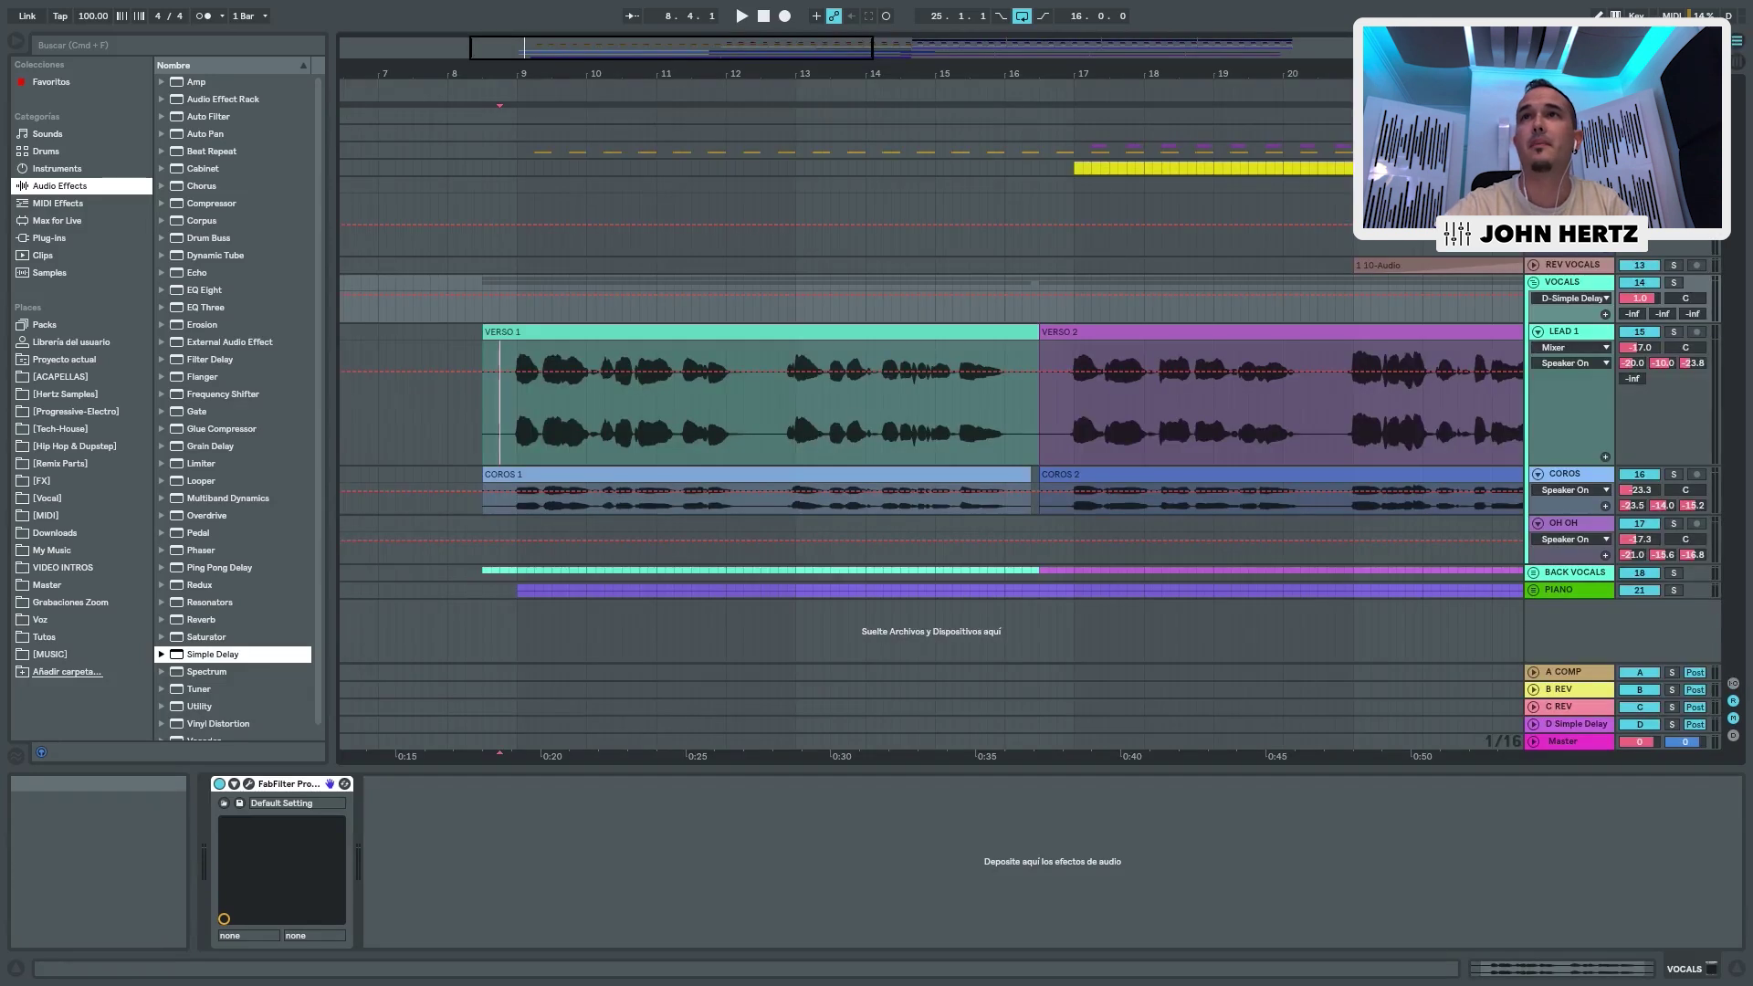
Step: Solo the VOCALS group, audition VERSO 1 through the D Simple Delay return, and bypass the Simple Delay
click(1675, 283)
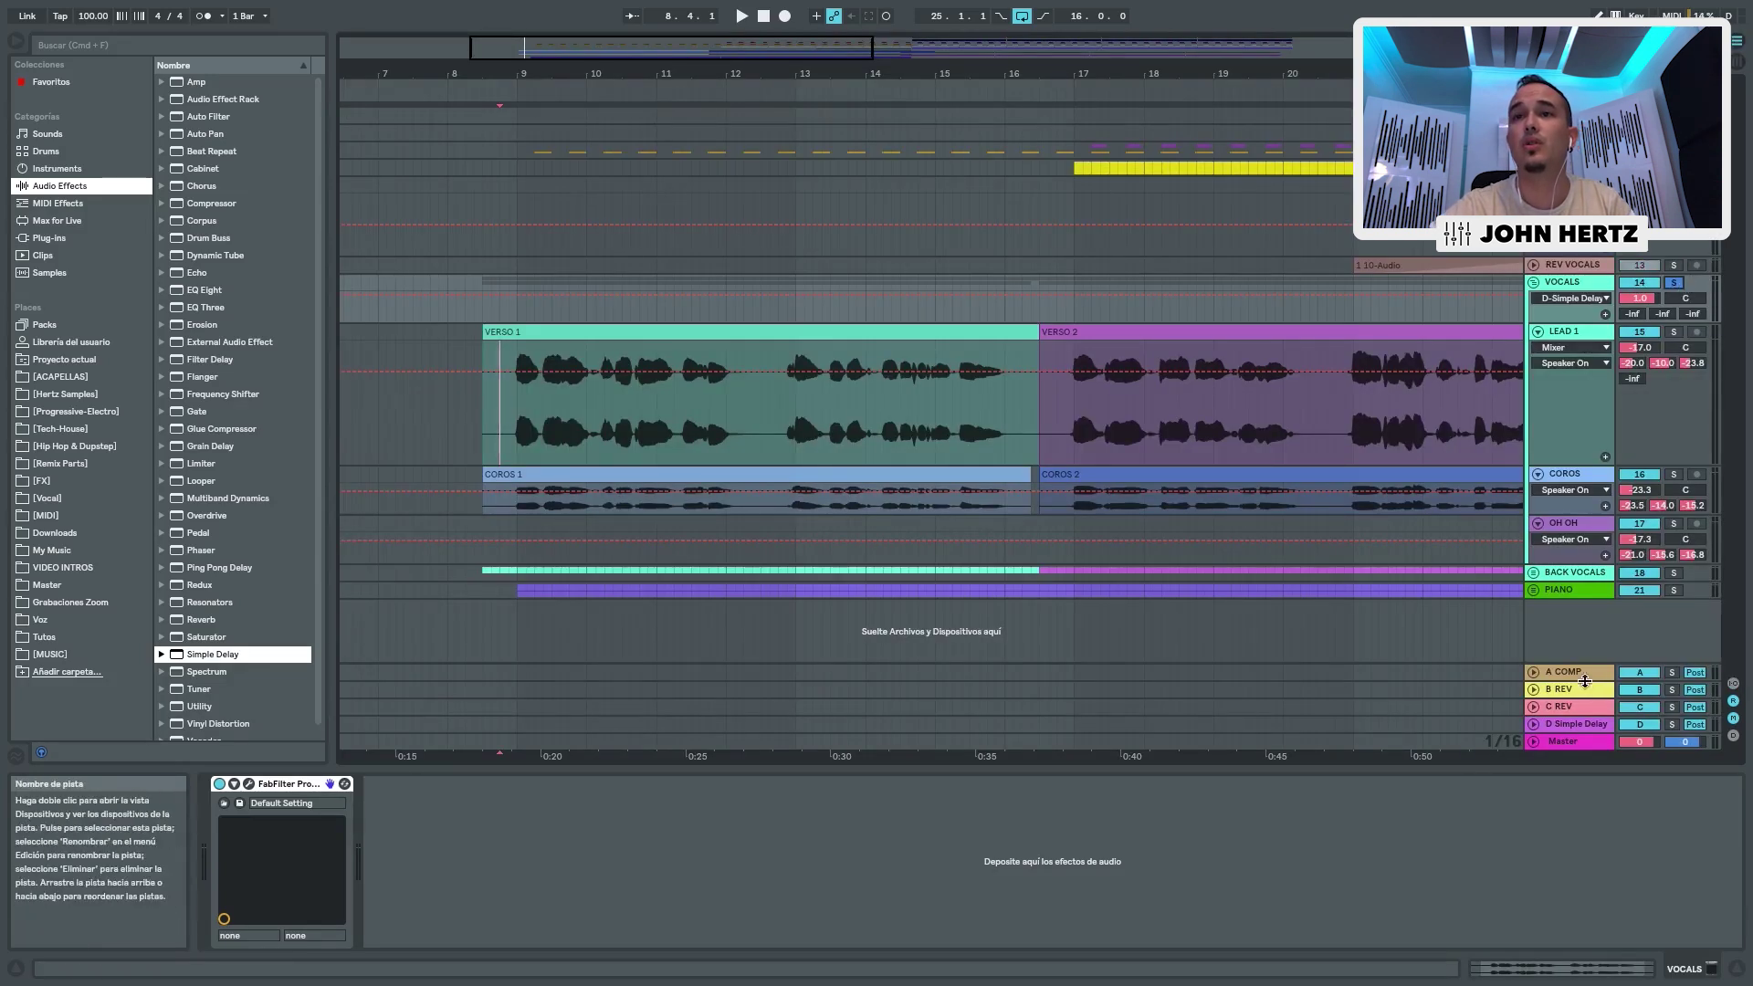
click(1578, 723)
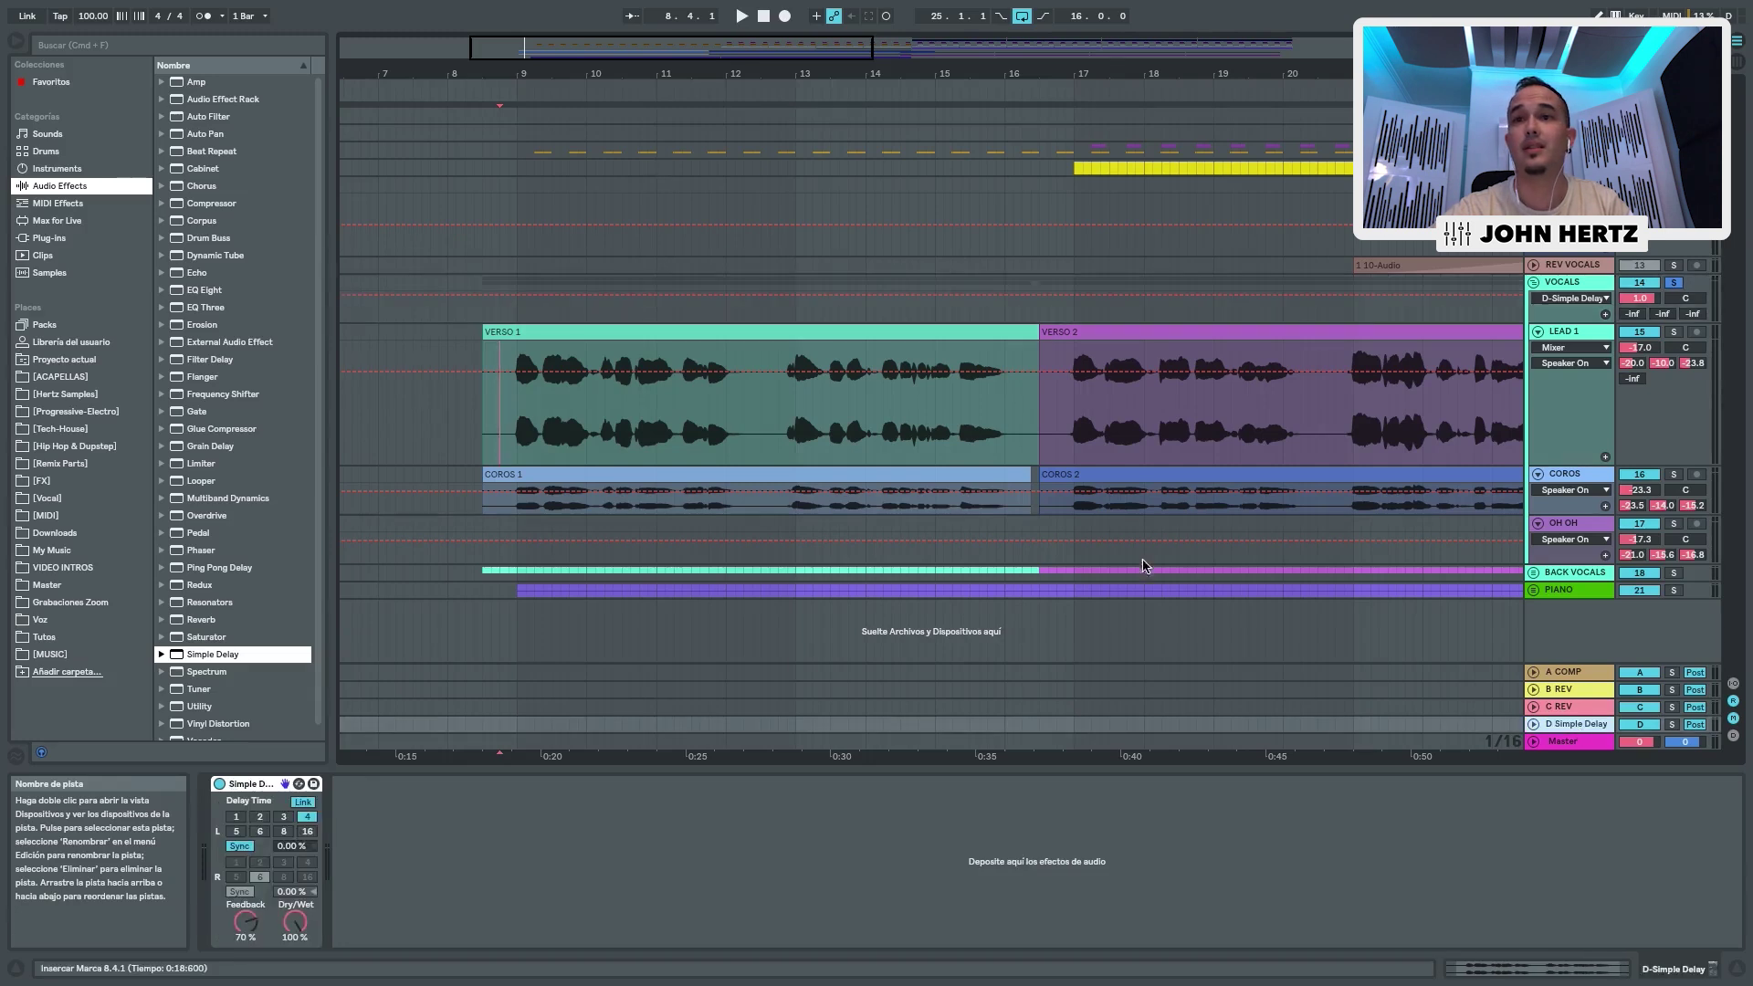
key(space)
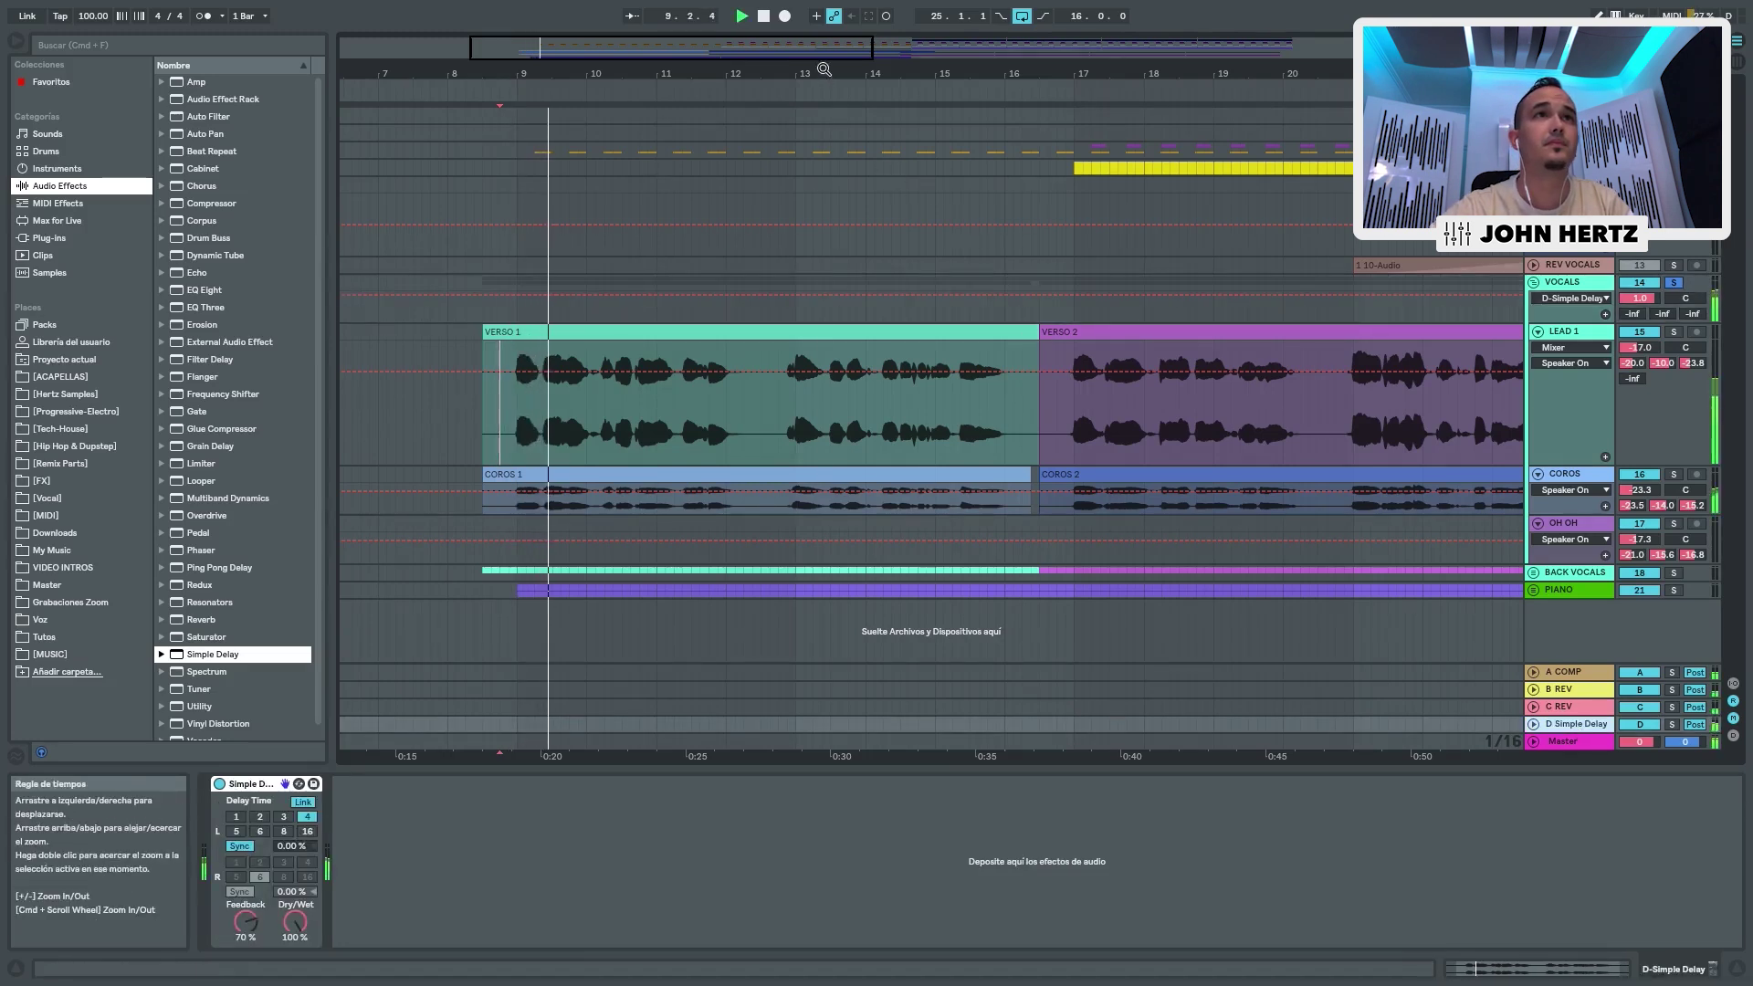
drag(821, 69, 783, 71)
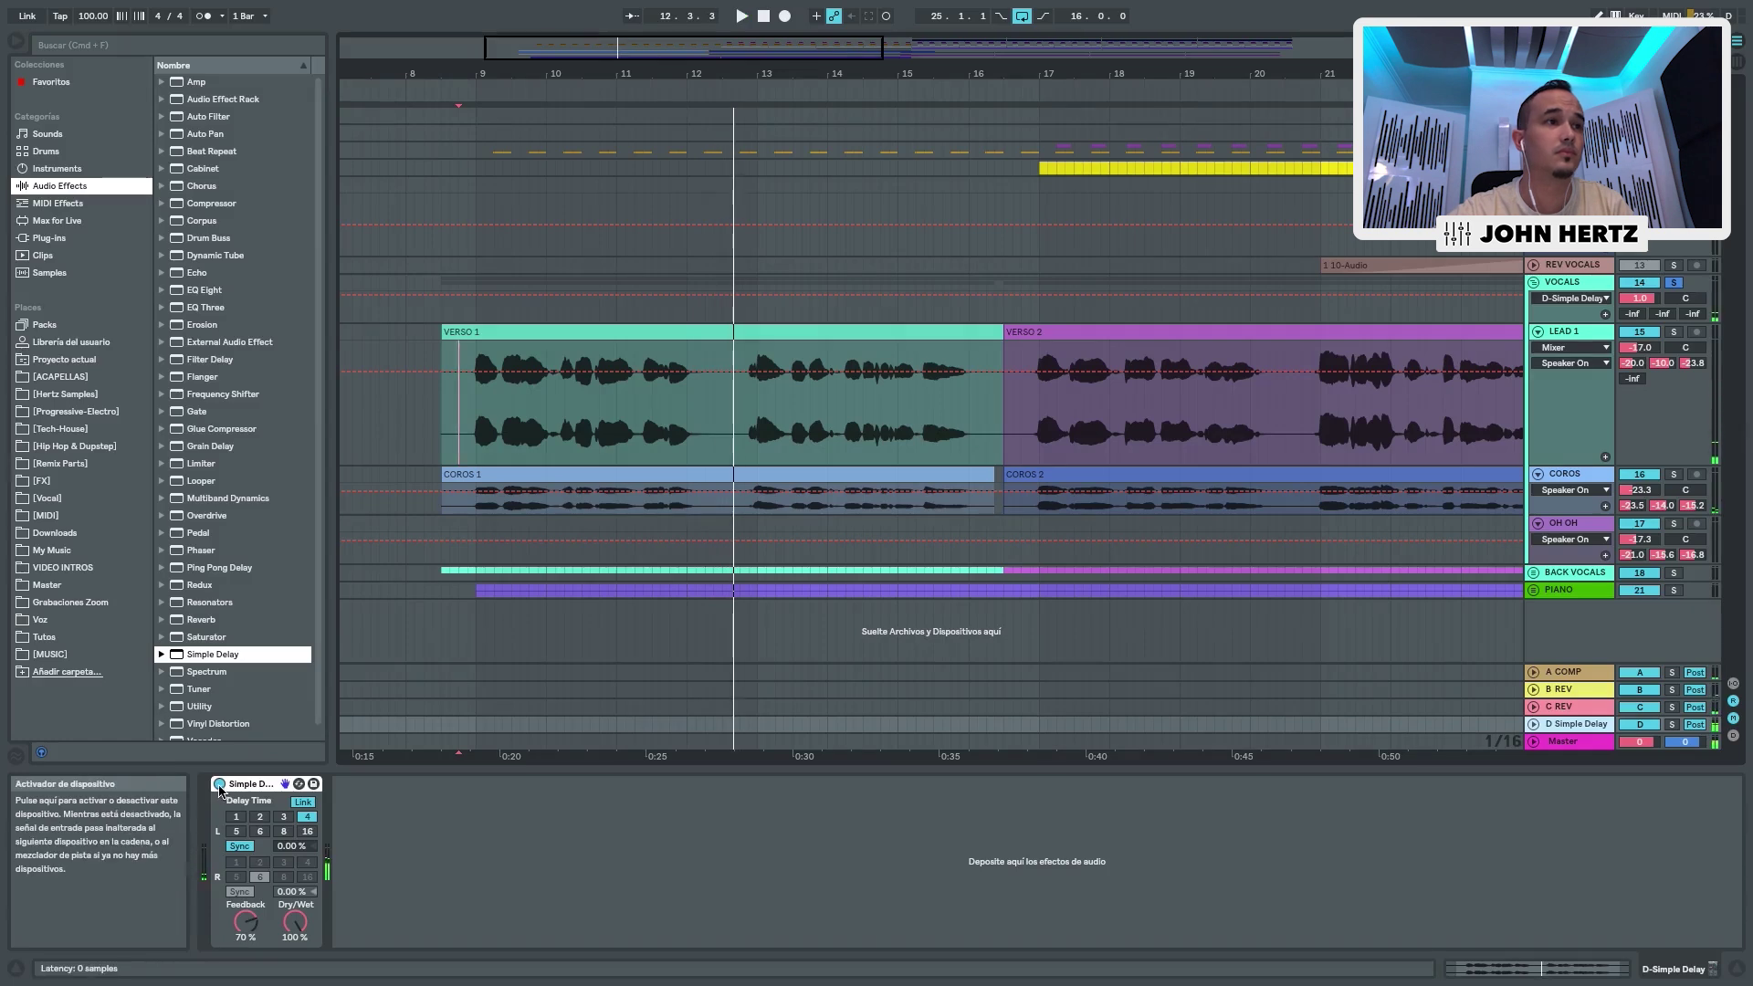
click(219, 784)
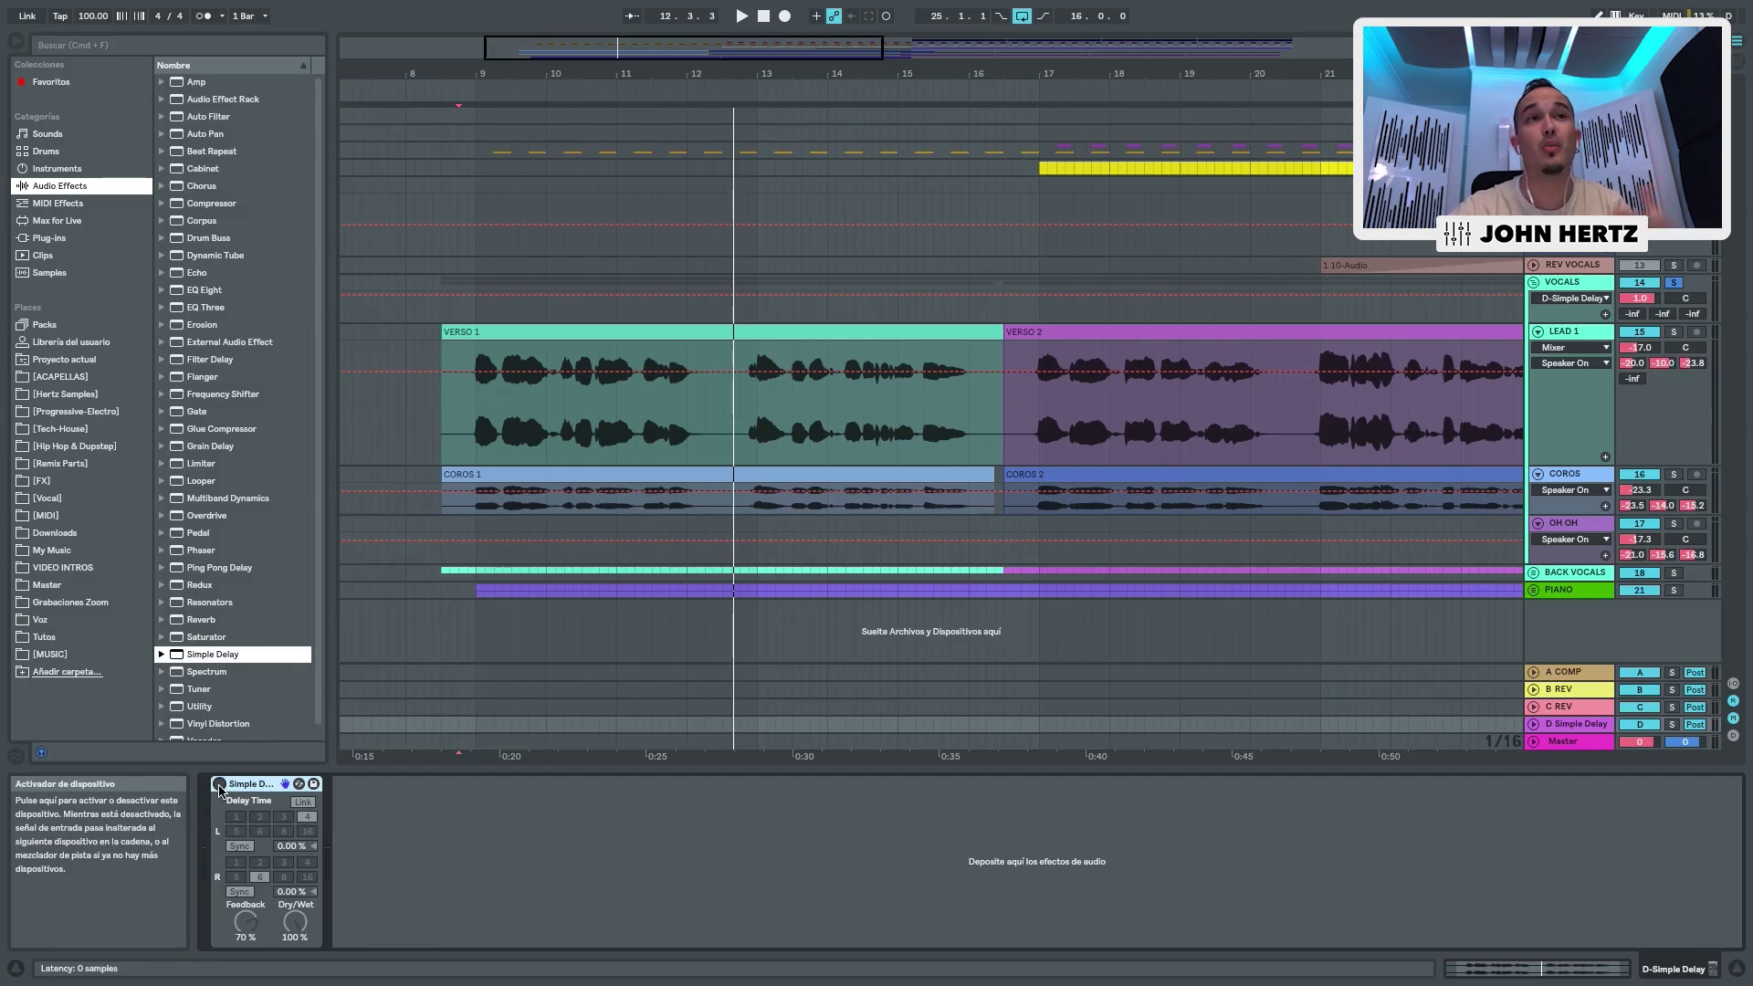
Step: Add a Compressor after the Simple Delay on return D and enable its sidechain with VOCALS as the audio source
drag(211, 206, 479, 818)
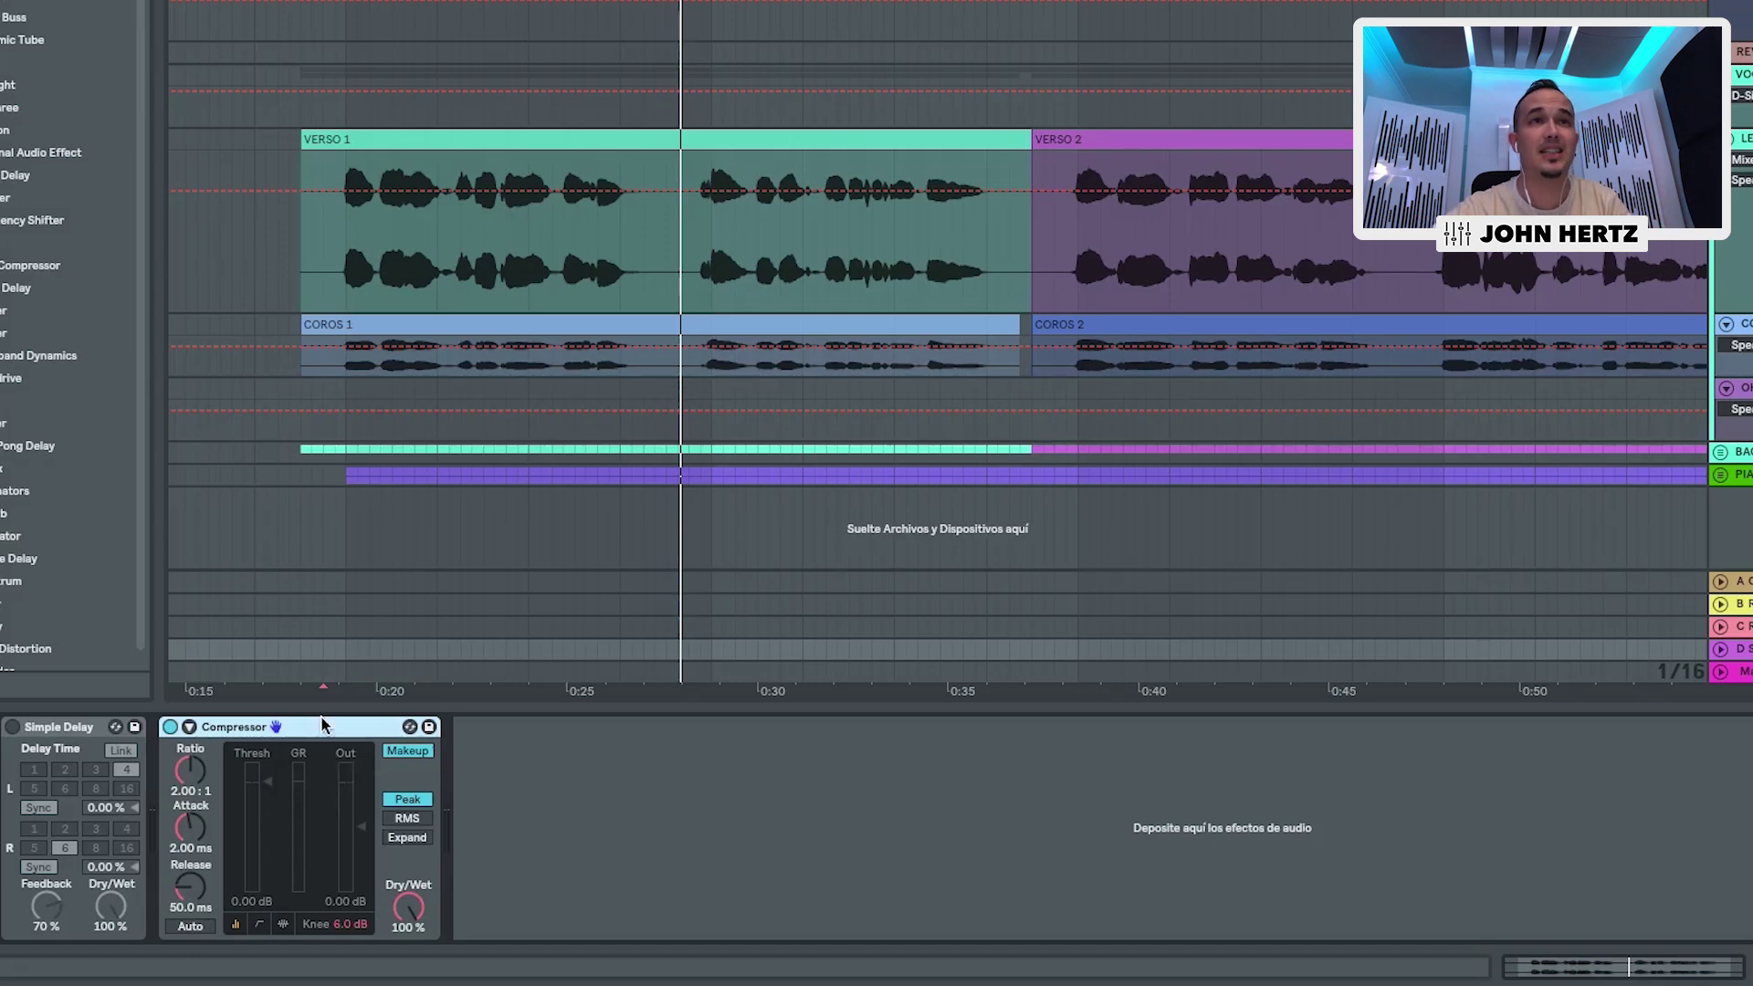
click(189, 727)
click(219, 751)
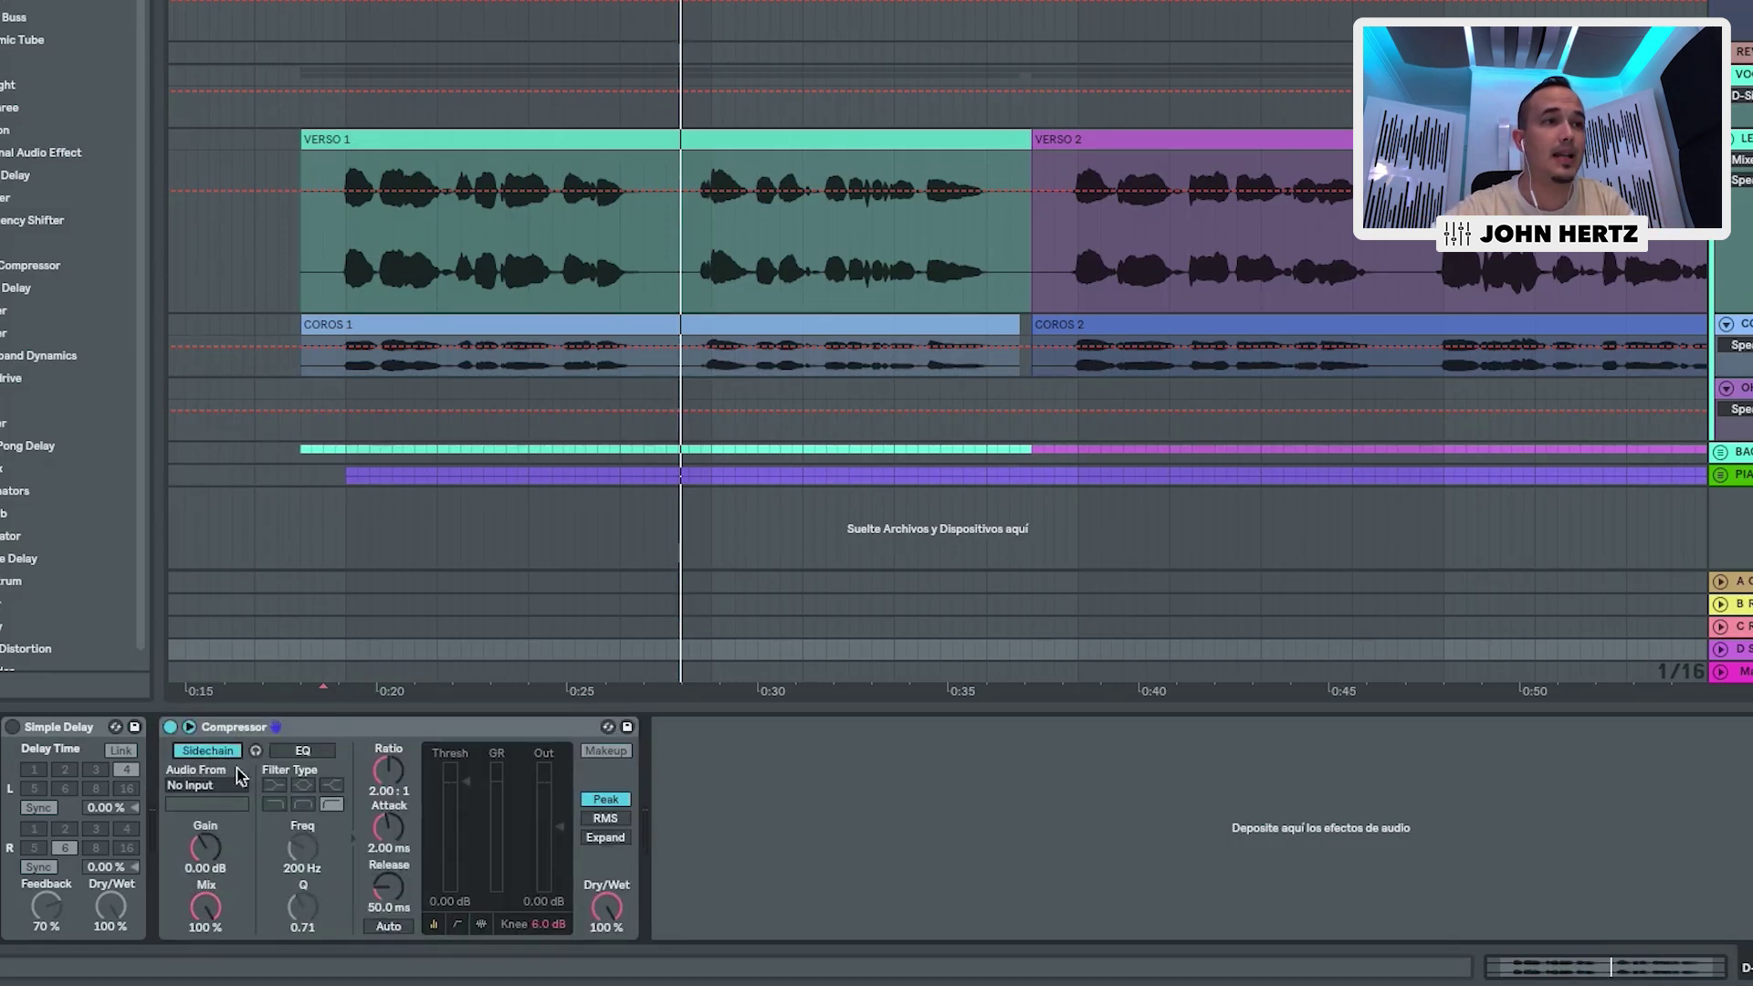
click(240, 787)
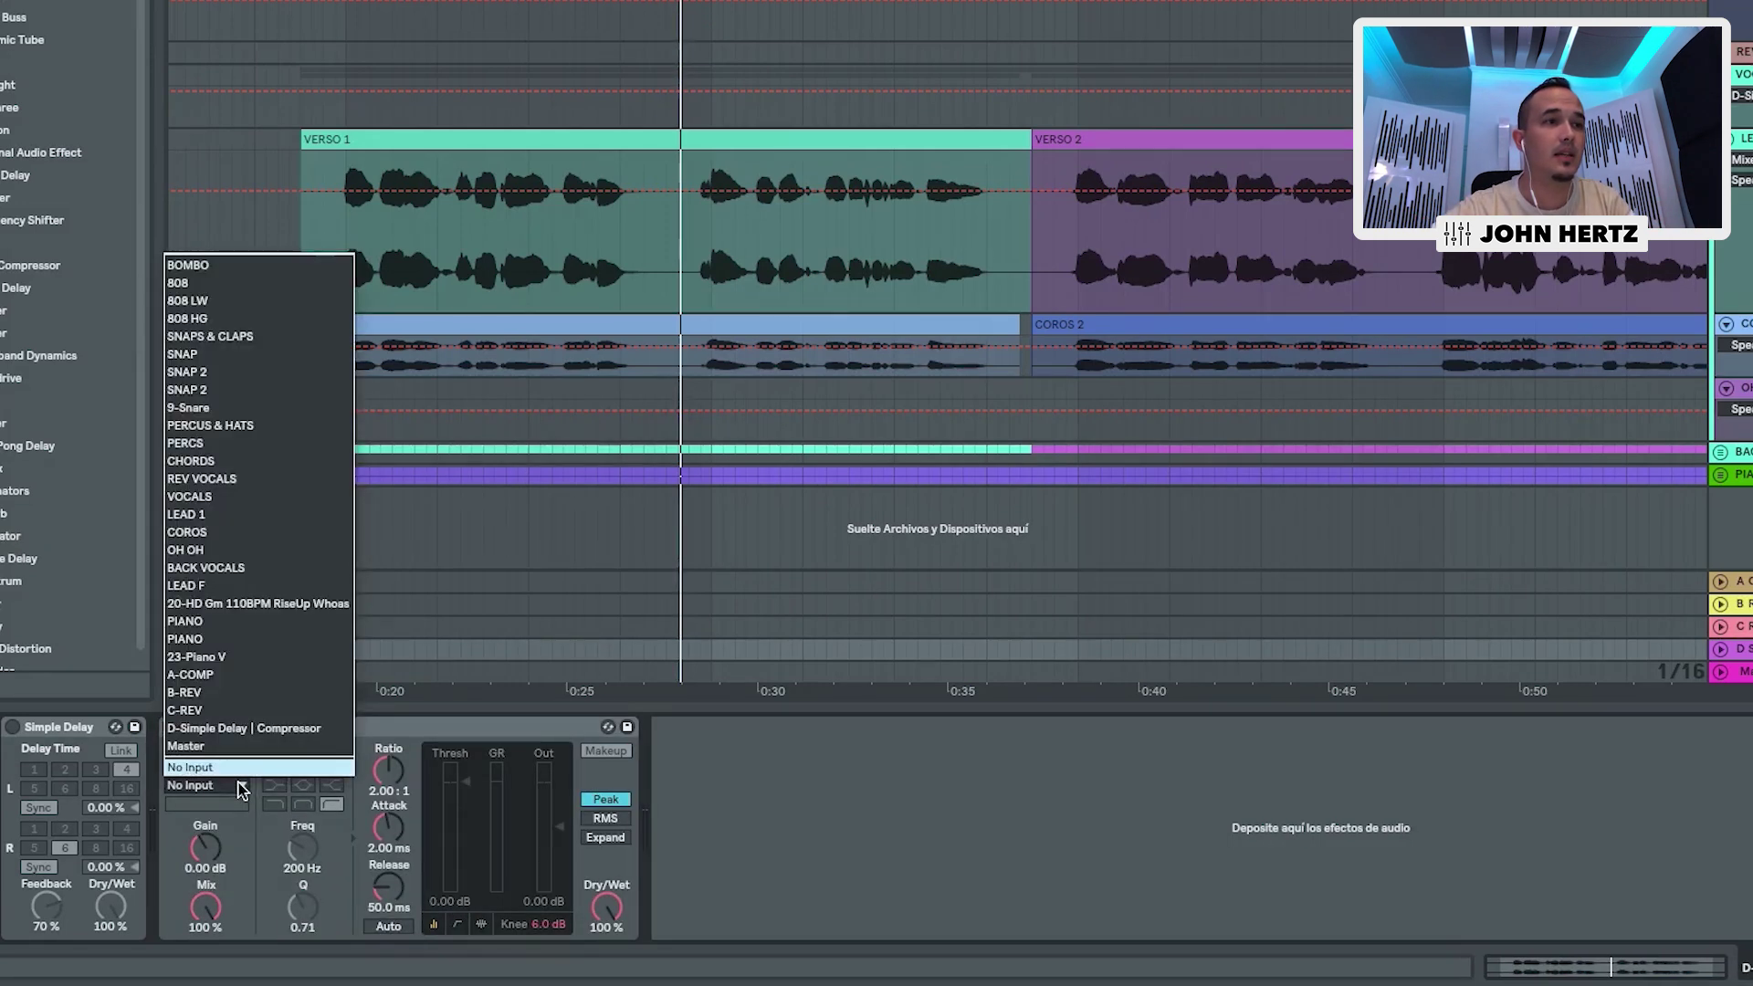
click(225, 498)
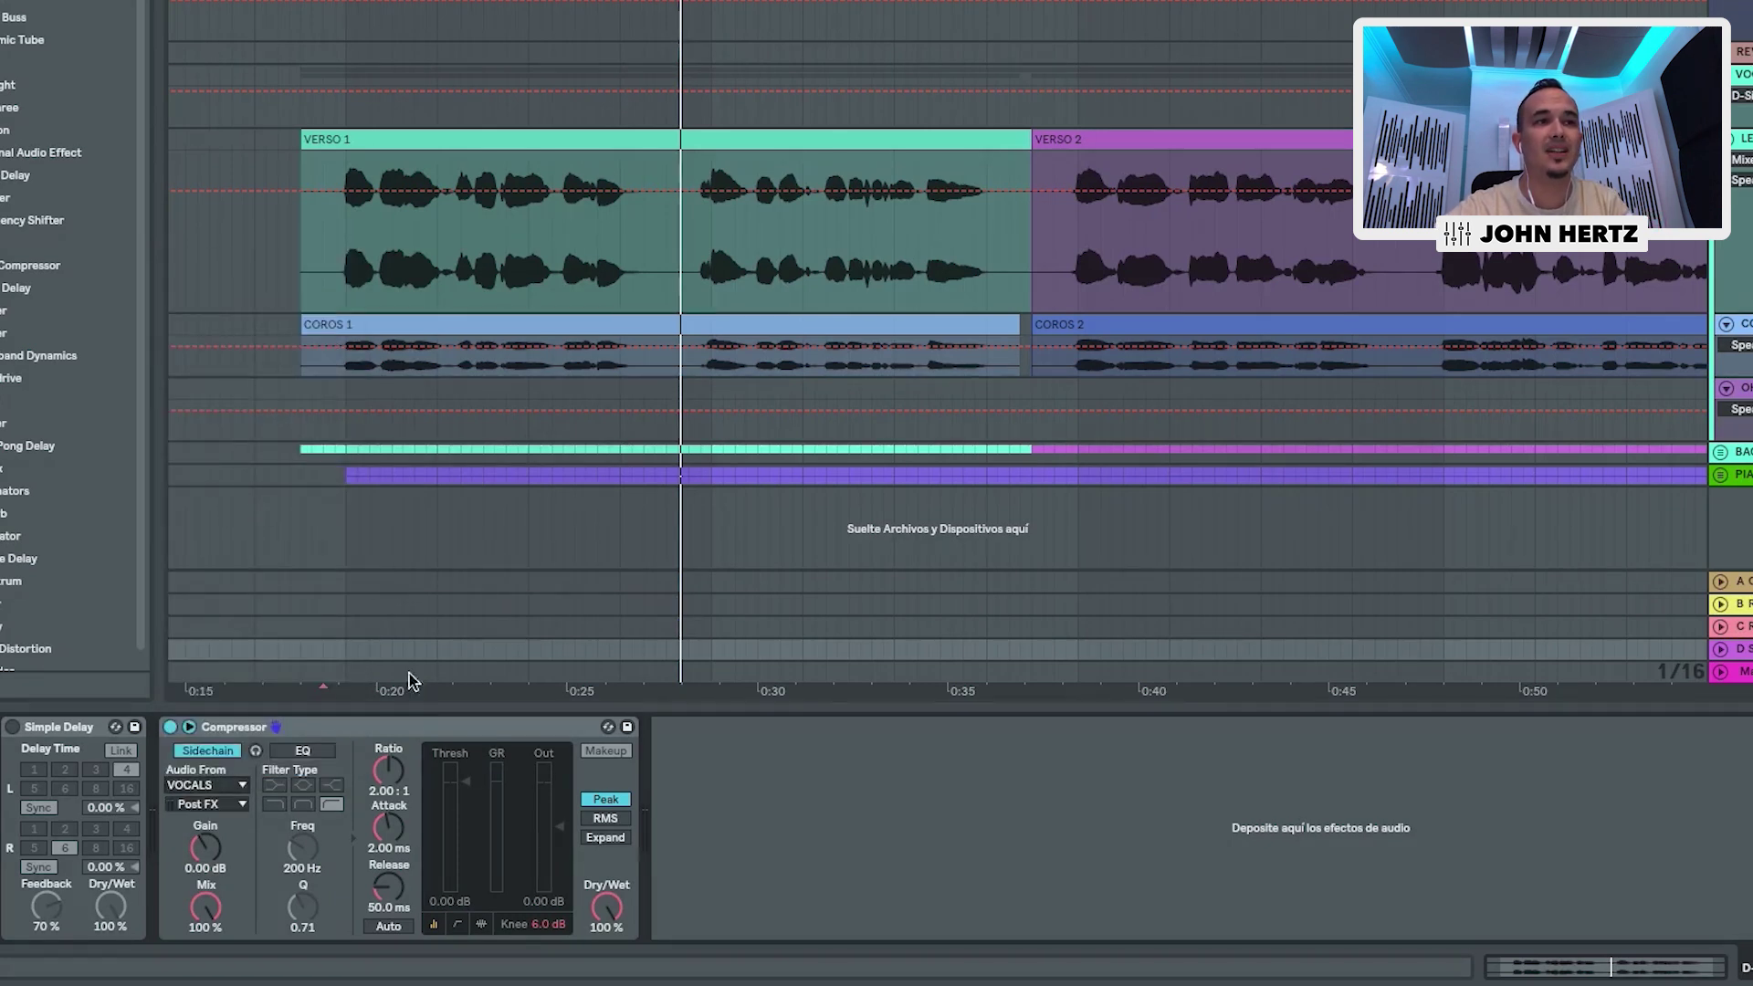
Step: Reactivate the Simple Delay and, while VERSO 1 plays, set the Compressor's threshold to -57.9 dB and attack to 0.01 ms
click(13, 727)
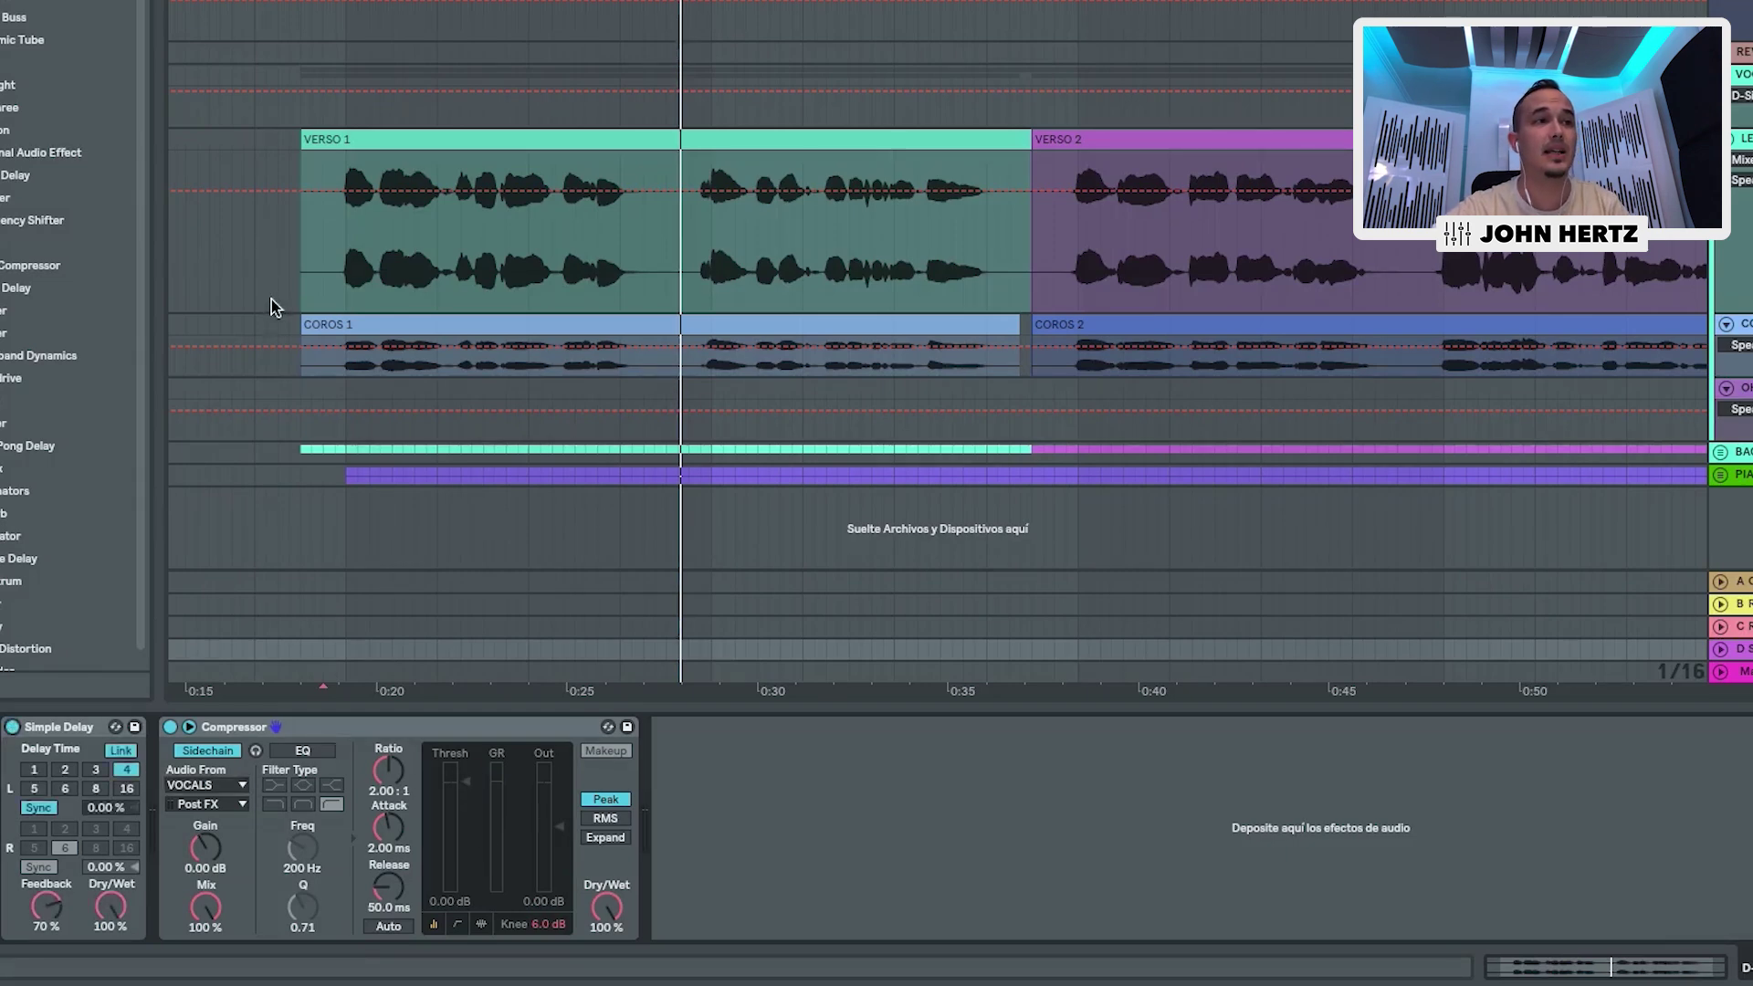
click(340, 279)
key(space)
drag(465, 783, 465, 884)
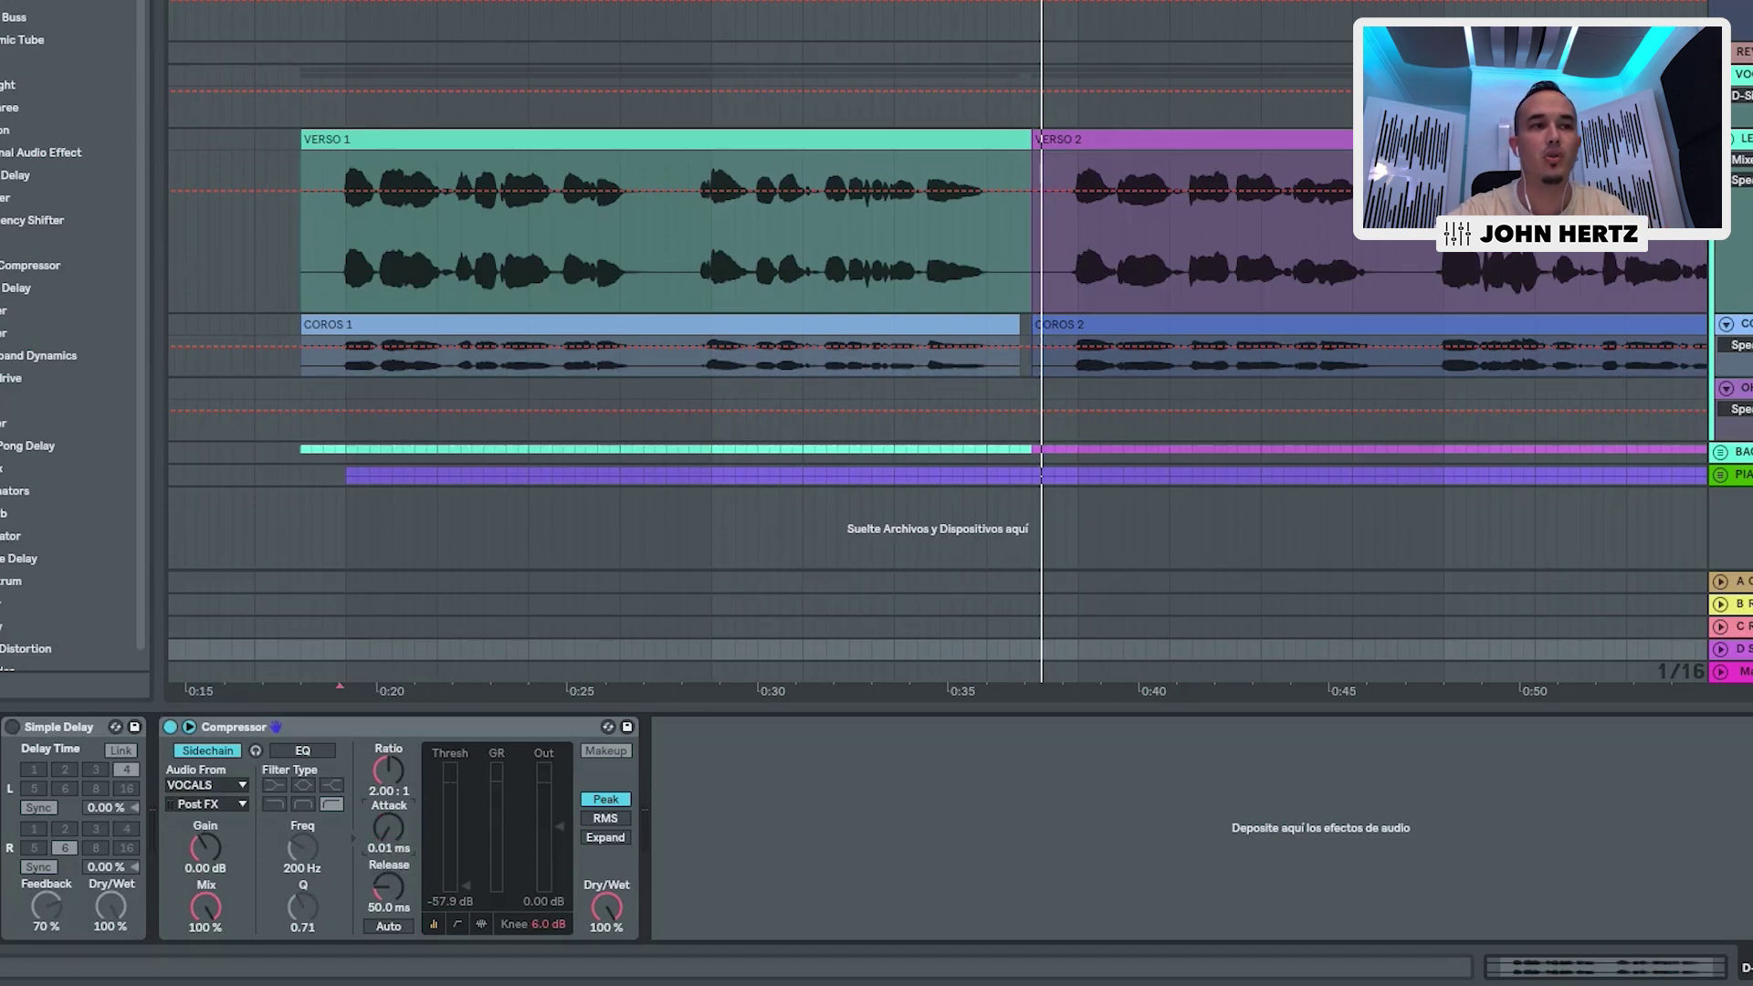
Step: Replay VERSO 1 from about 0:25, toggling the Simple Delay to compare the vocals with and without it
click(563, 251)
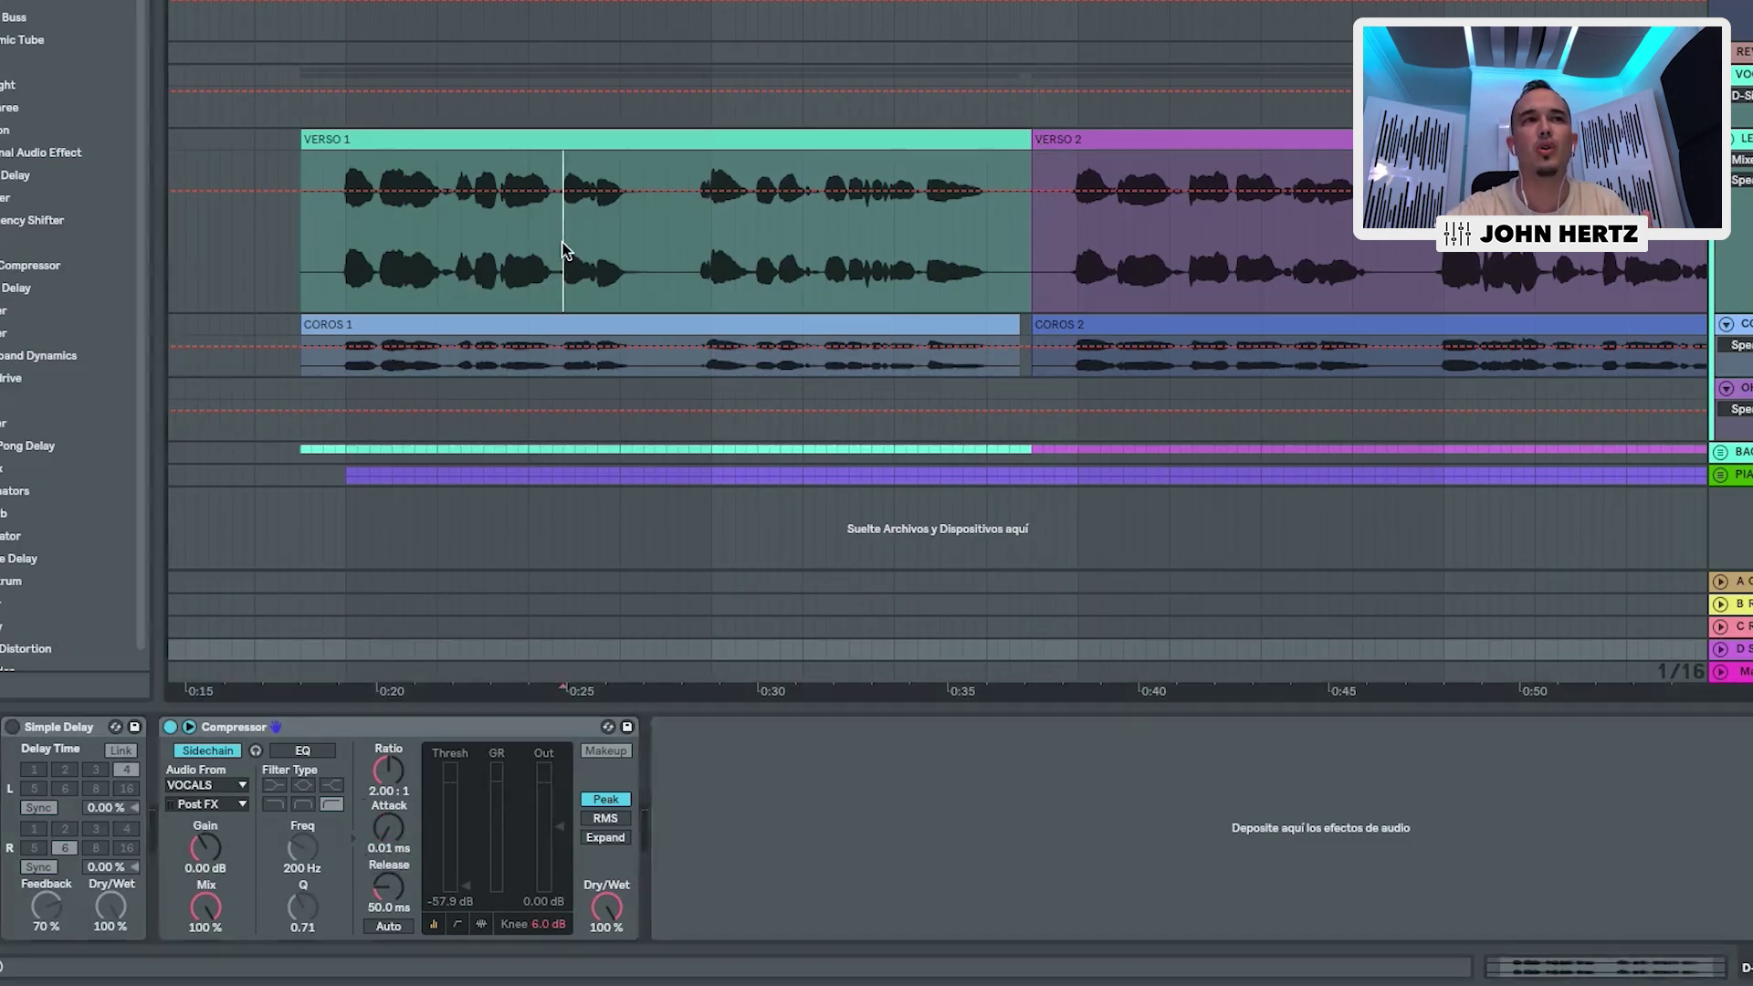
key(space)
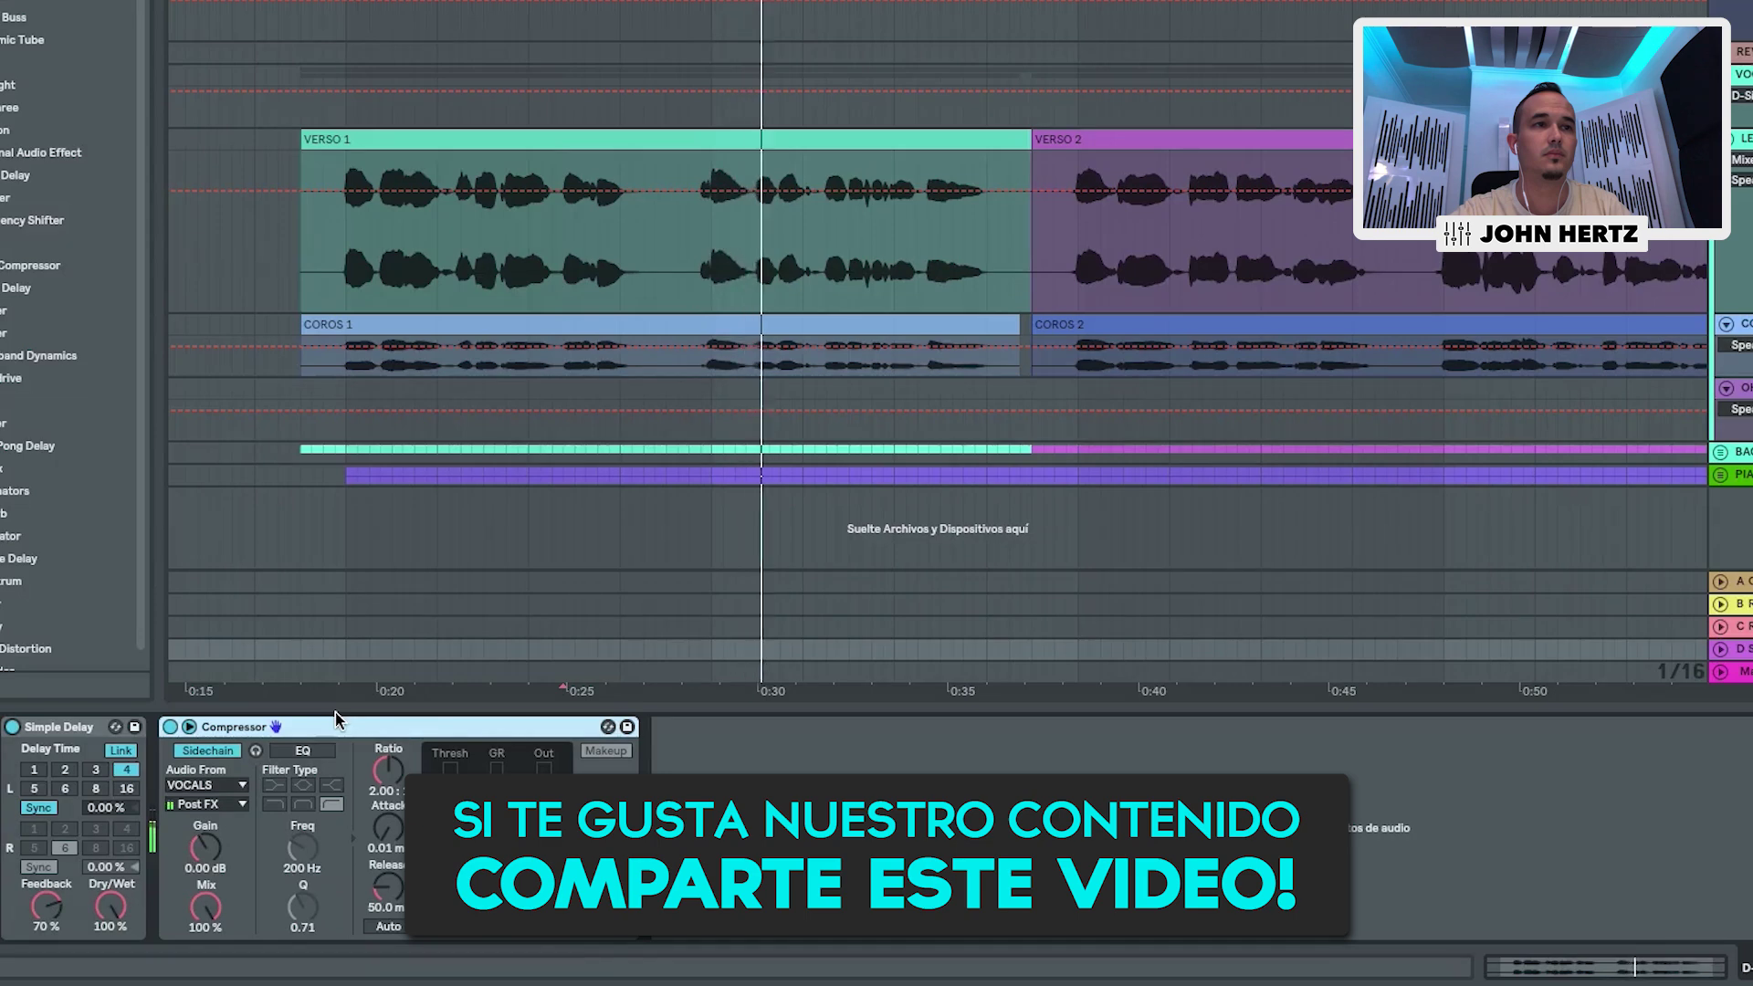
click(13, 729)
click(13, 728)
Step: Set the Compressor's attack to 0.46 ms and release to 45.0 ms, and replay VERSO 1 from about 0:25
click(397, 829)
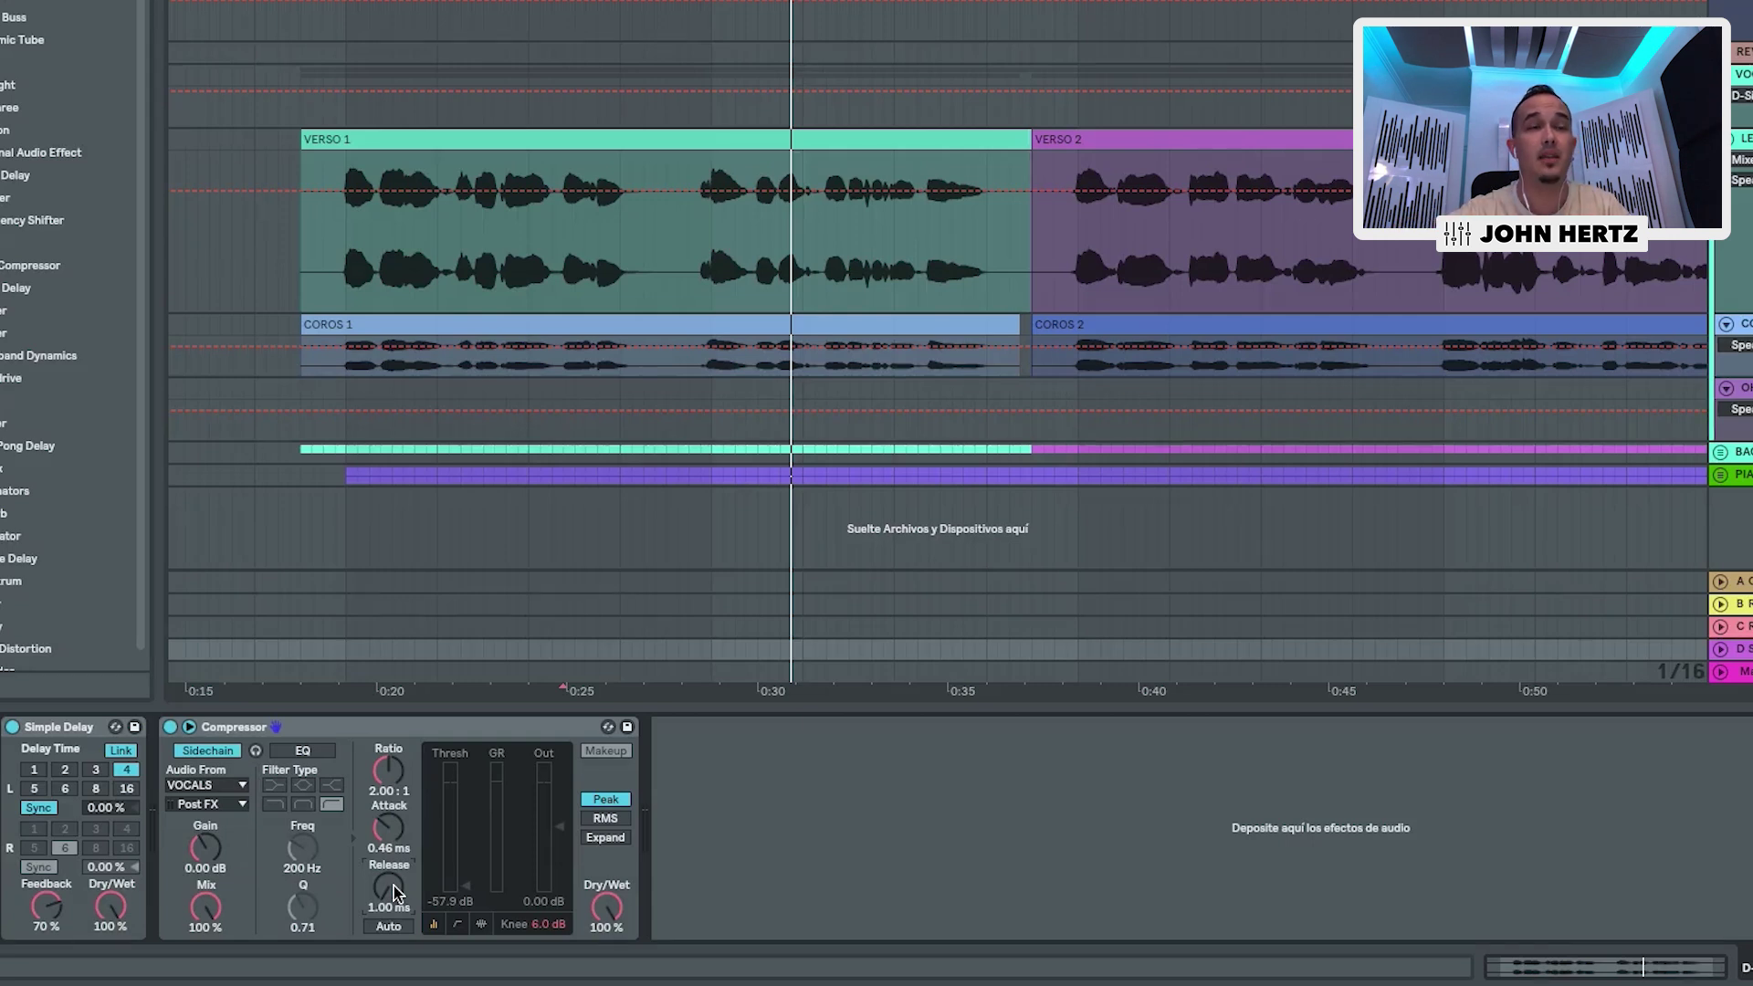
drag(393, 886, 393, 867)
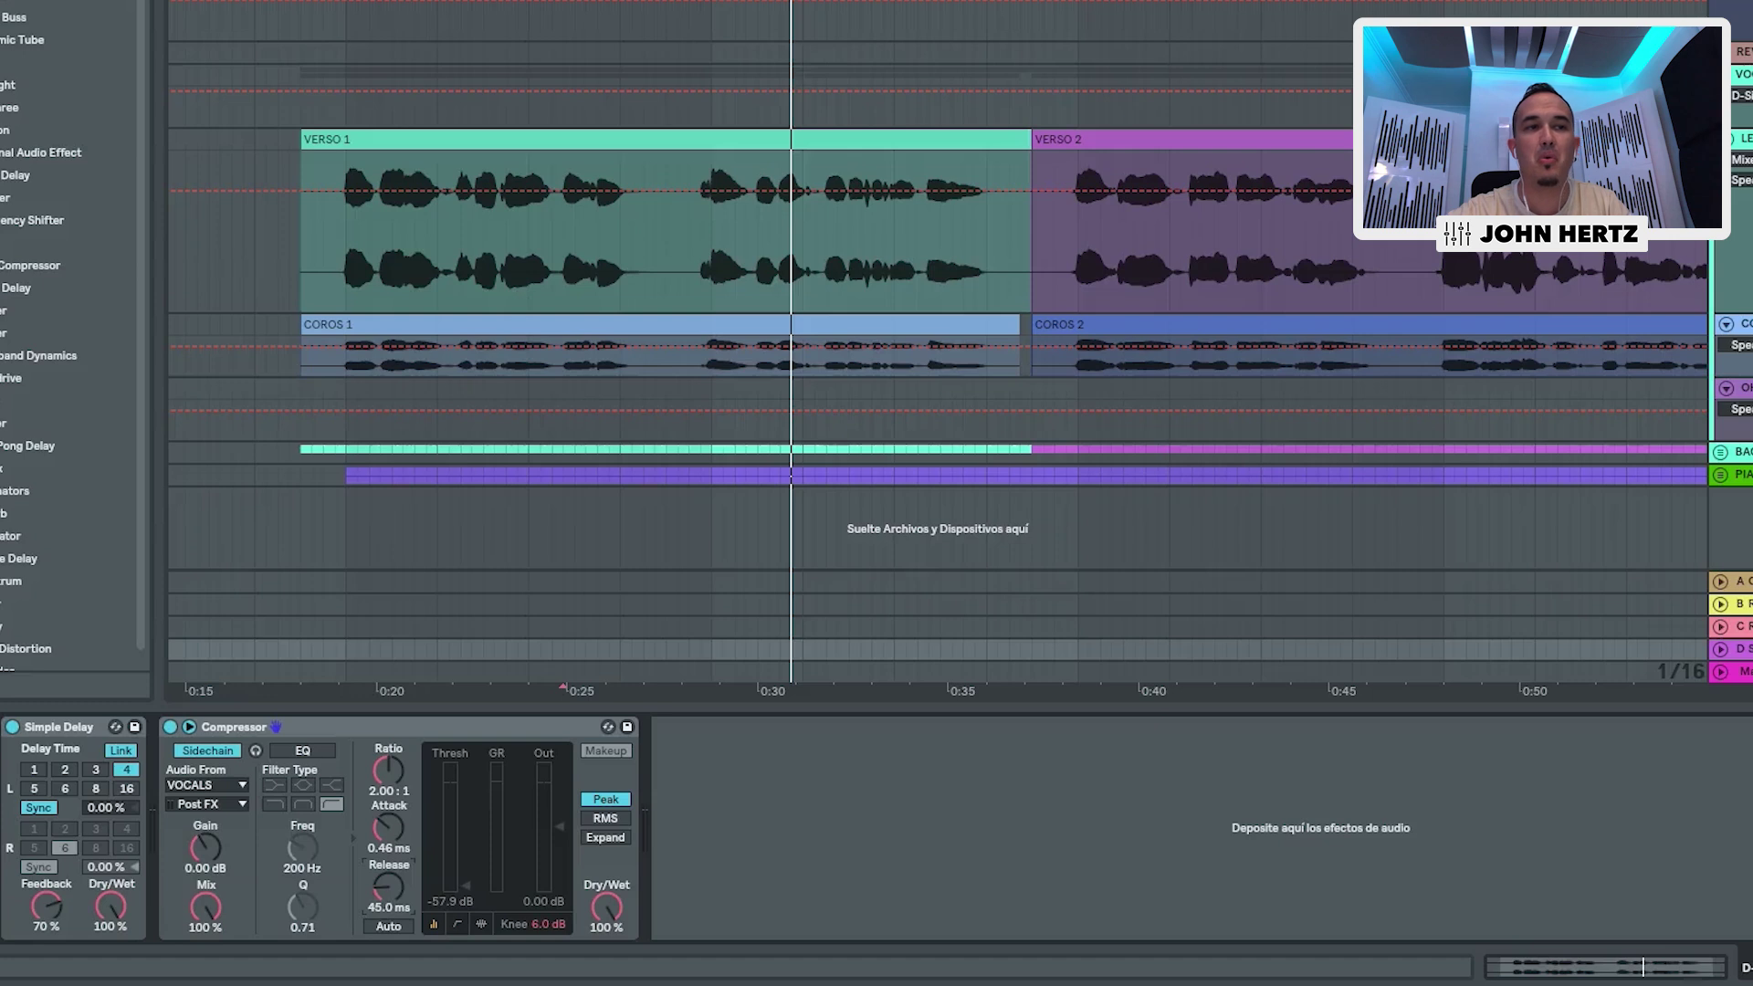
click(563, 248)
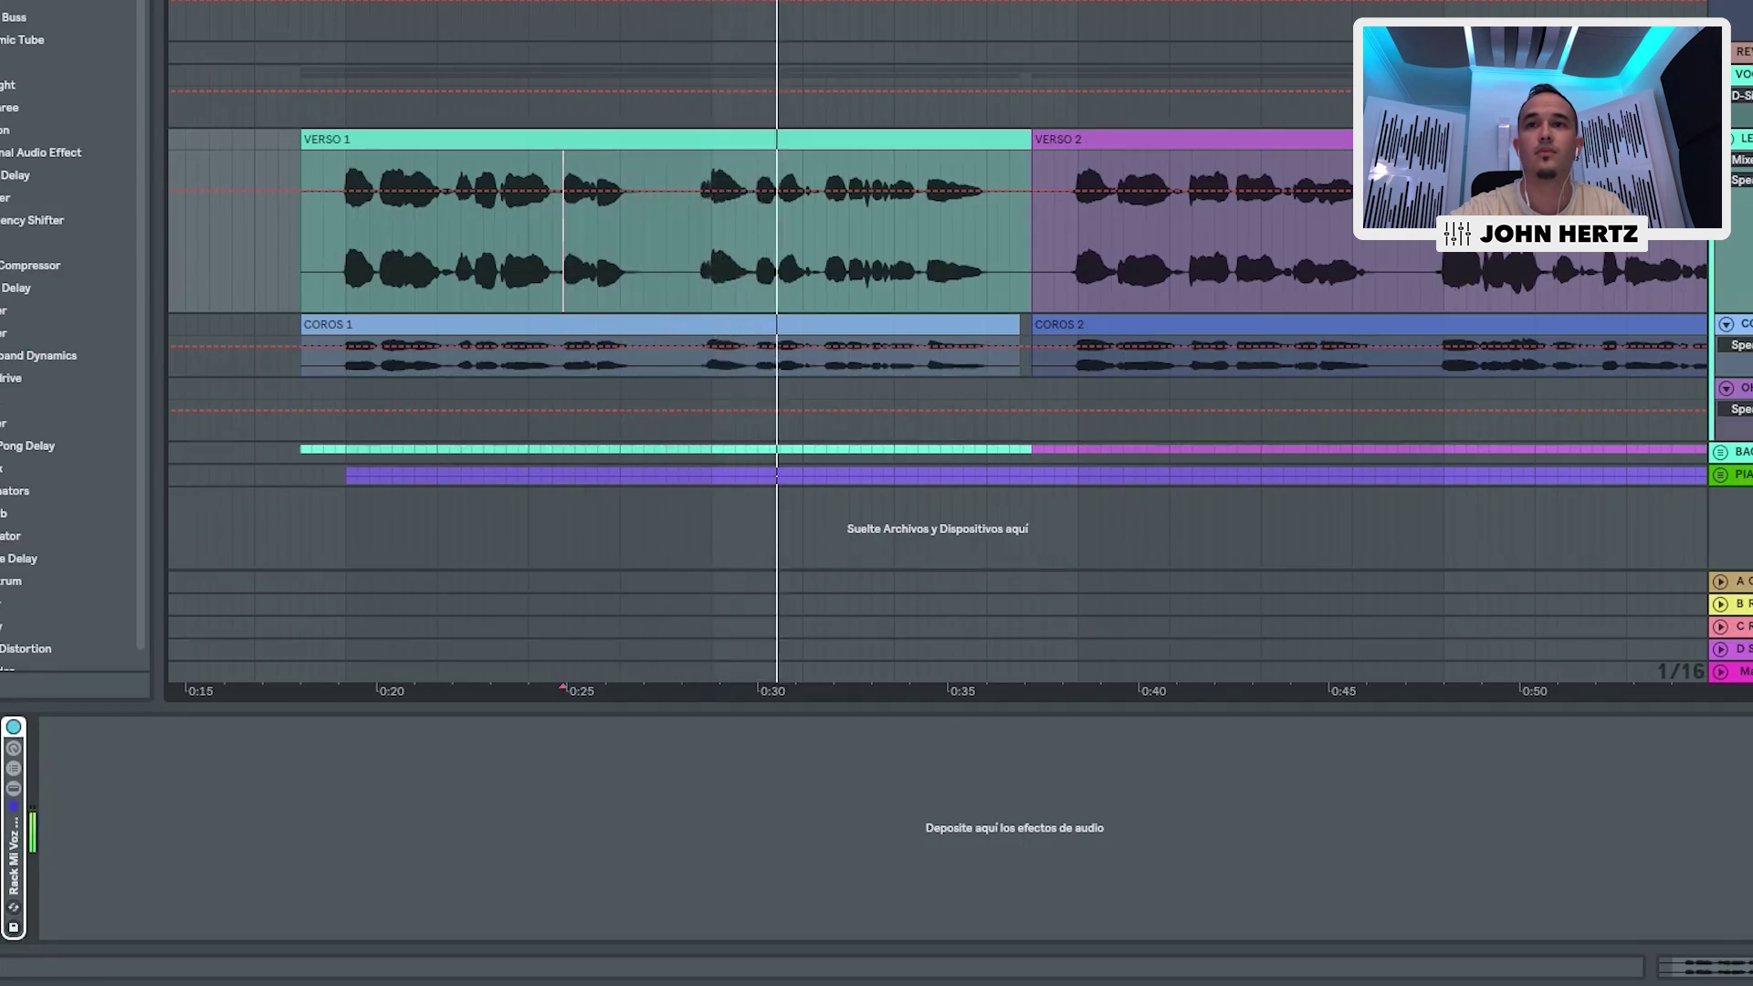
Step: Add FabFilter Pro-Q 2 after the Compressor on return D, raising its low-cut band's frequency and lowering its Q for a gradual low roll-off
click(1746, 649)
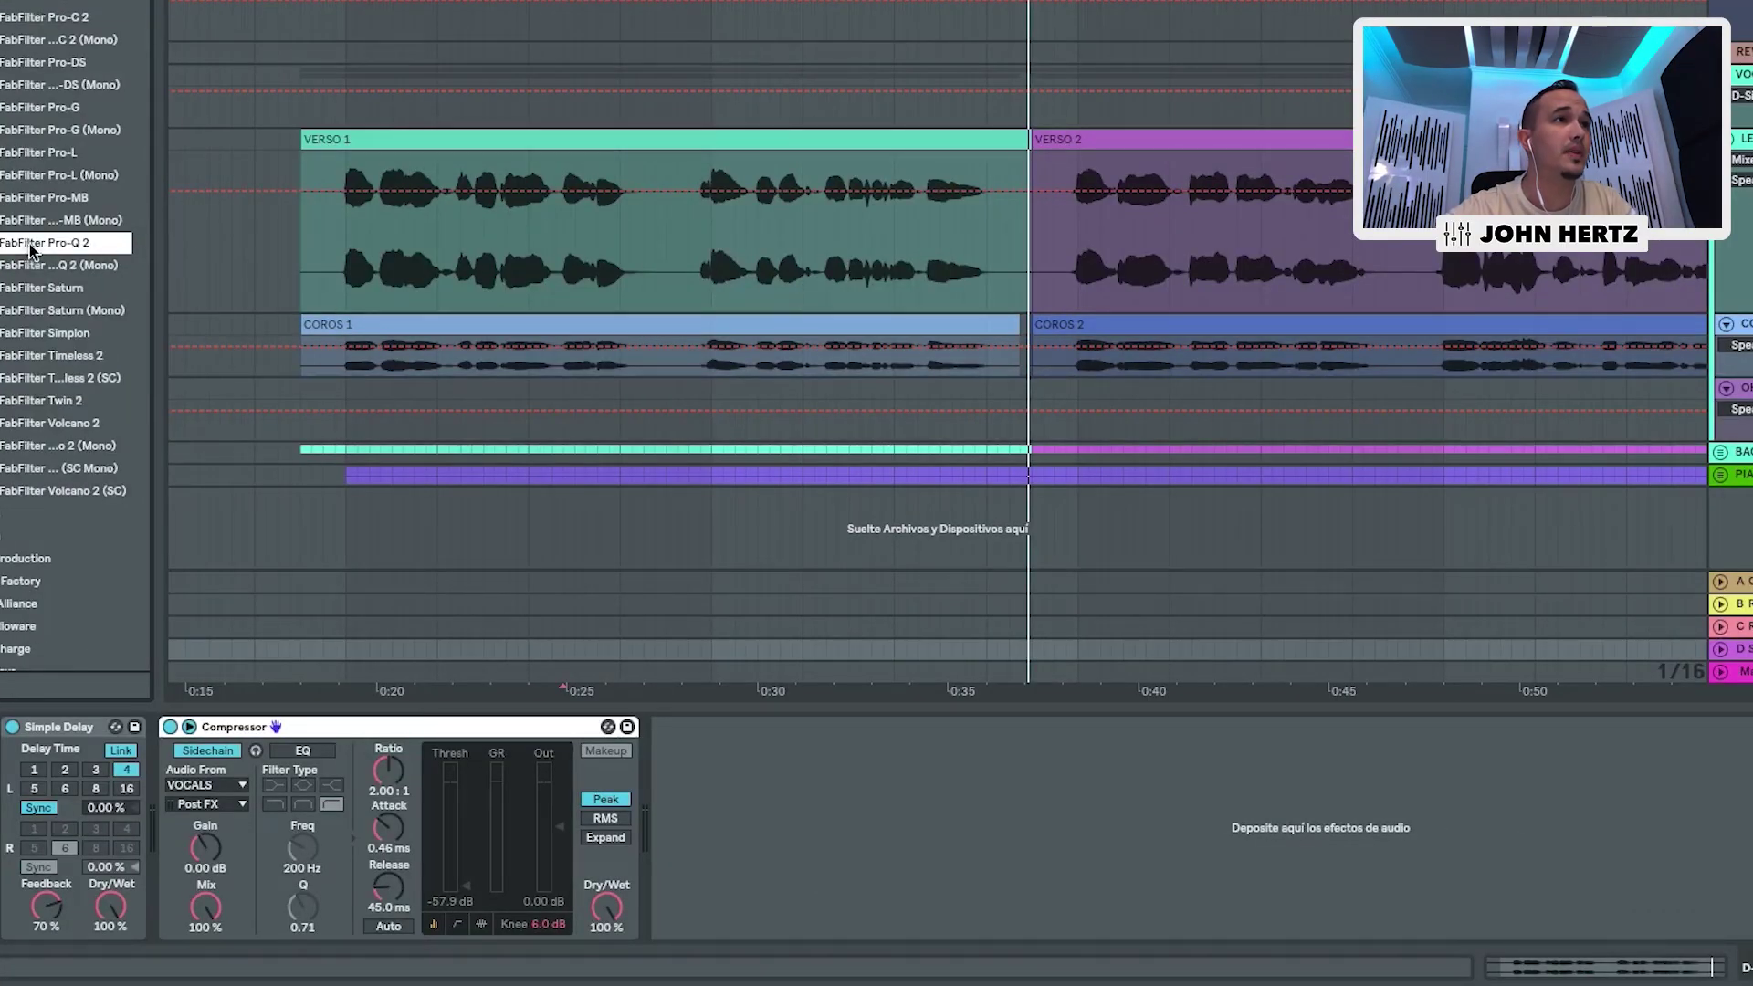
drag(32, 245, 721, 756)
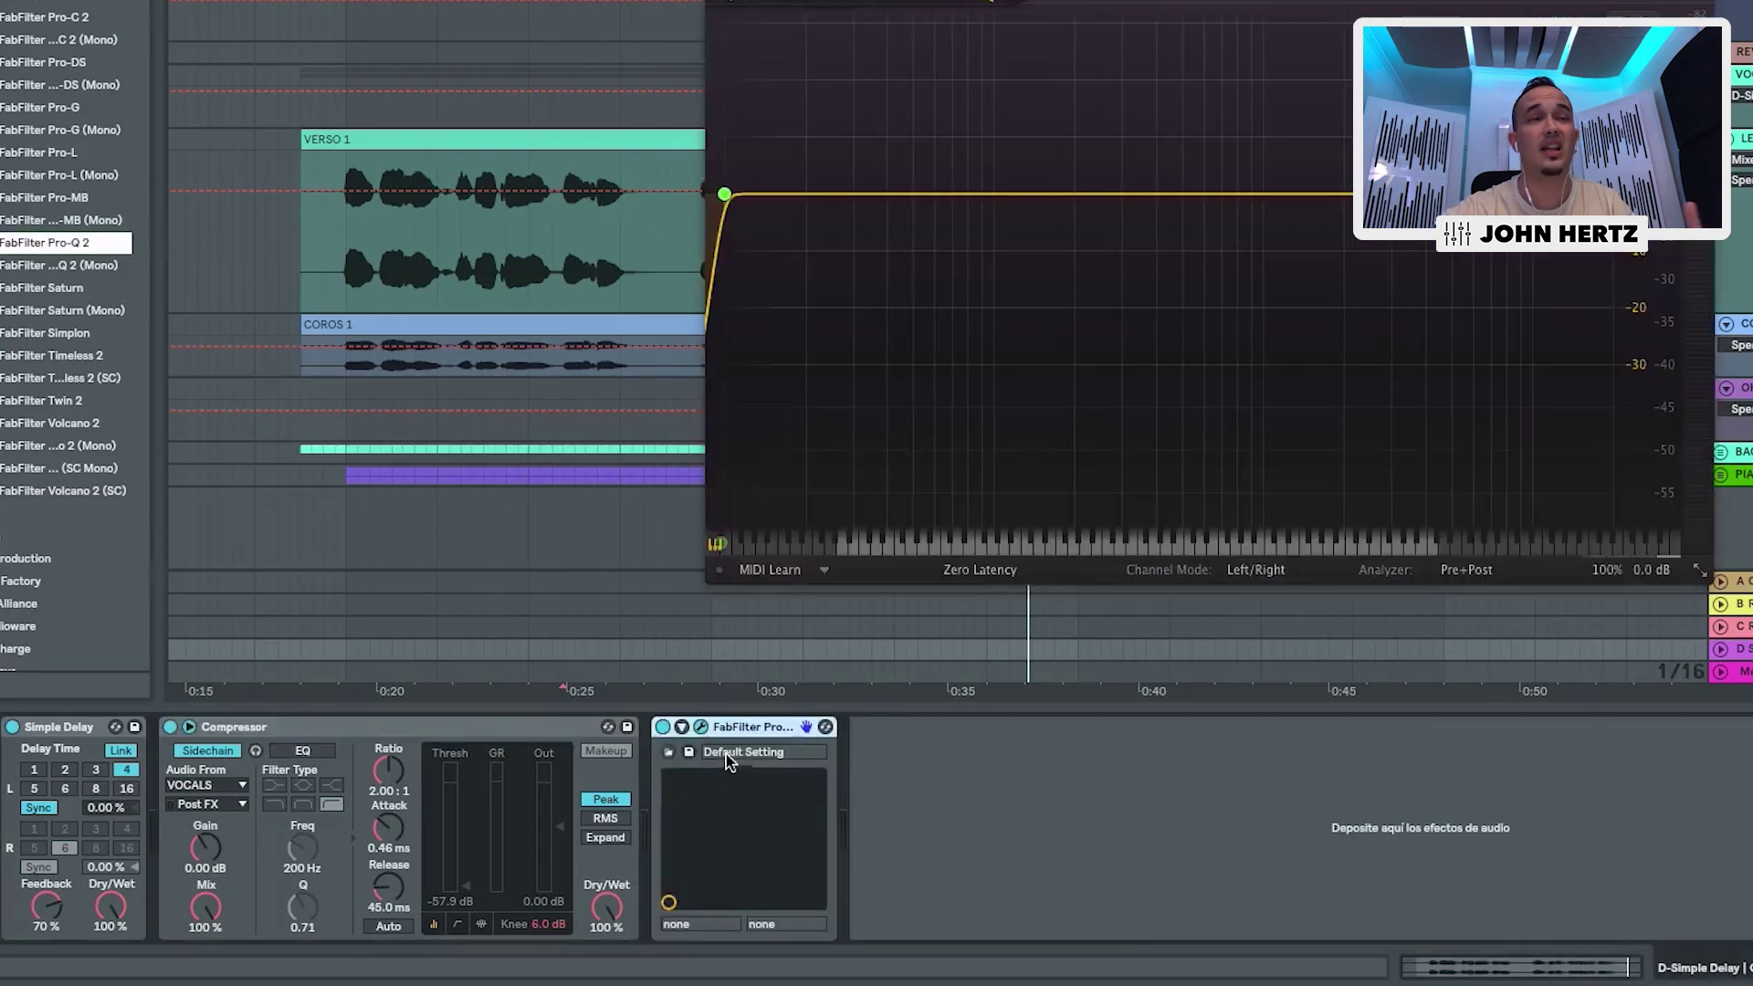
drag(864, 0, 497, 38)
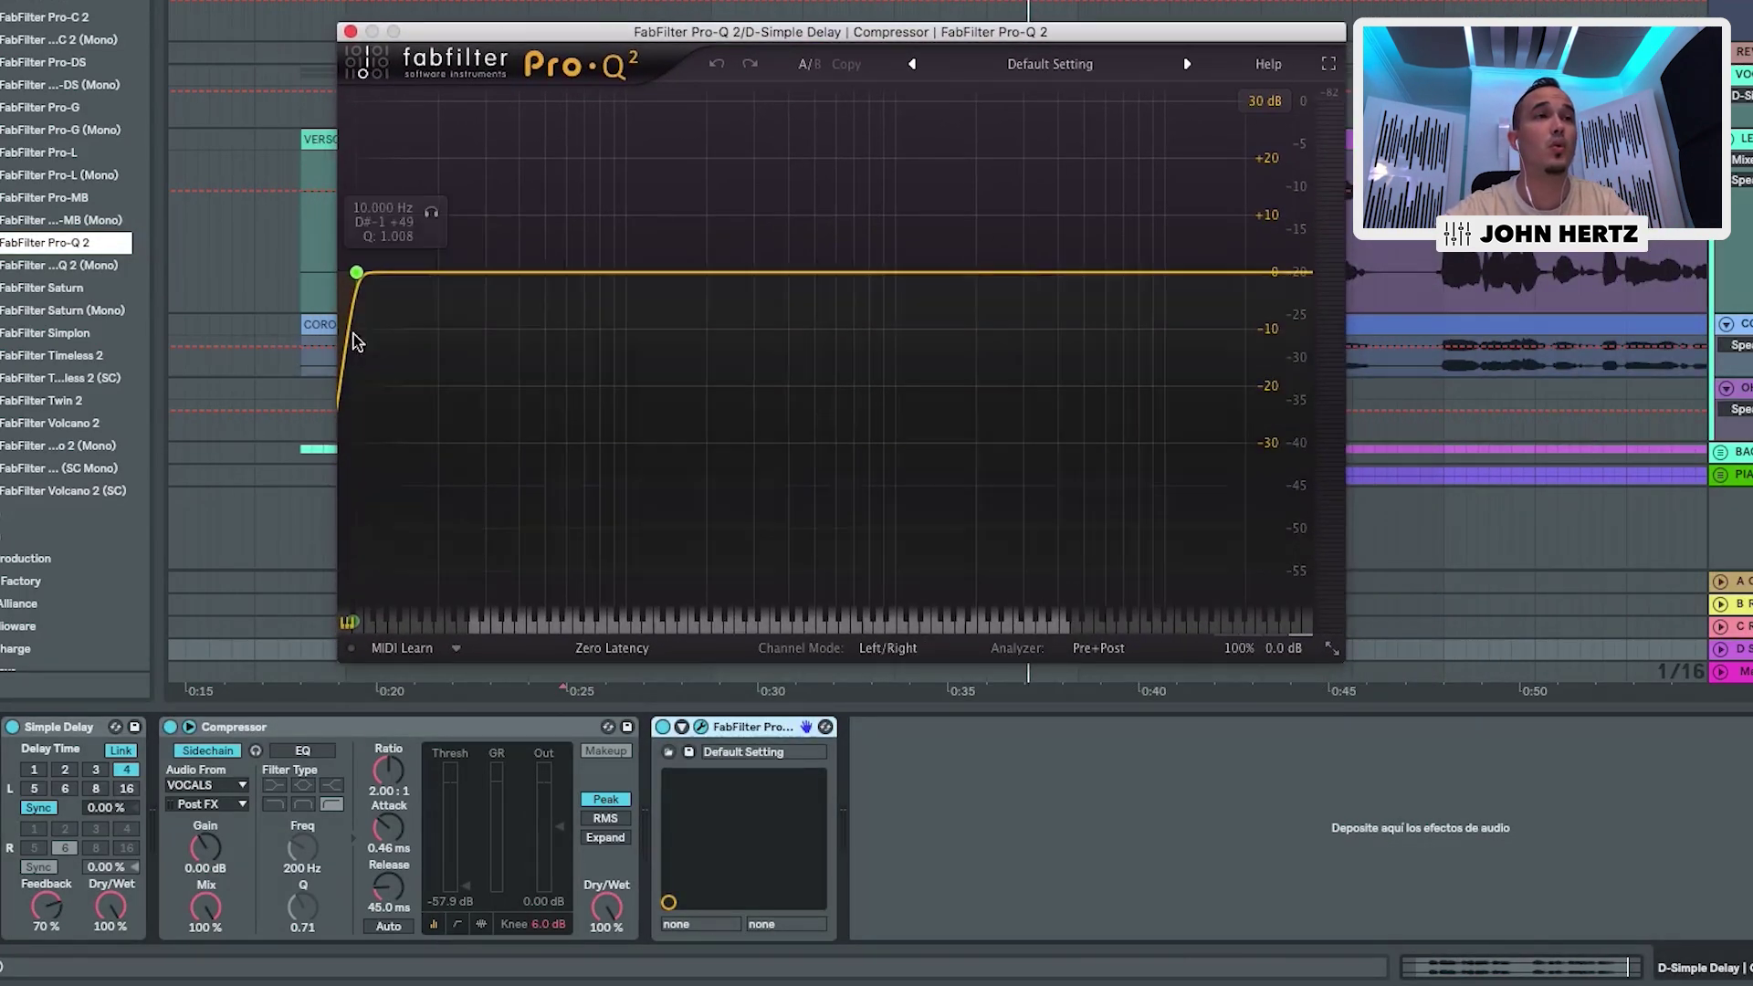
drag(356, 273, 633, 422)
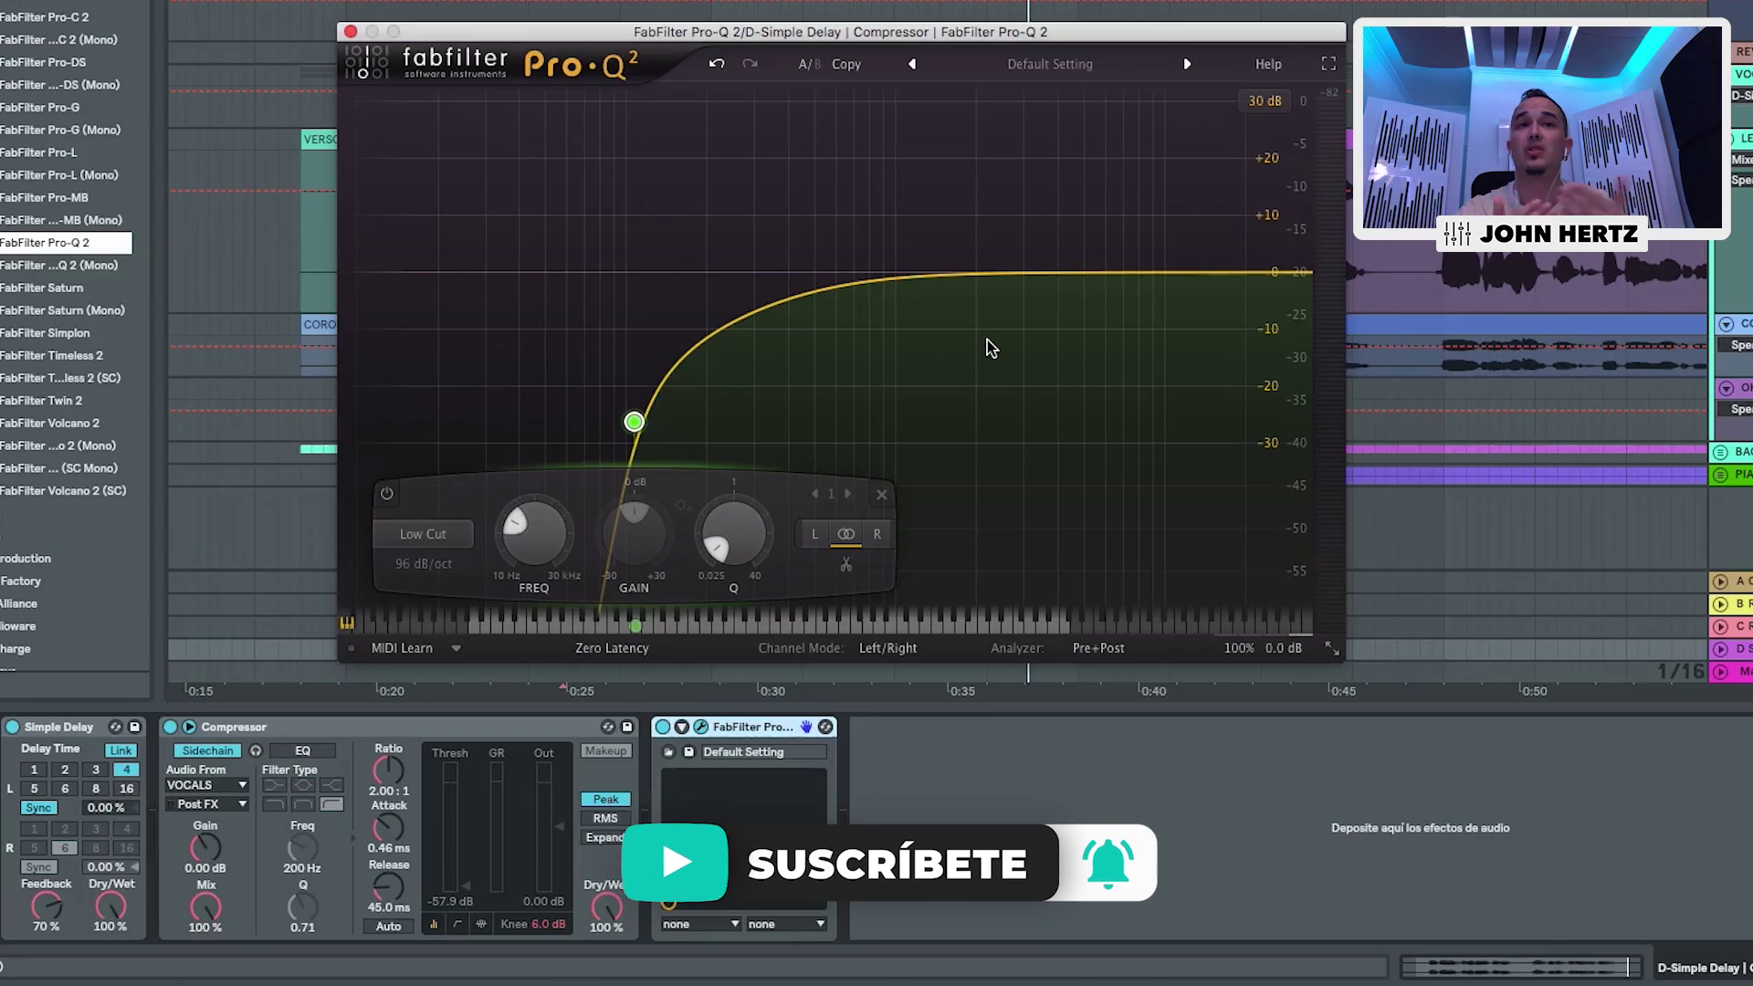
click(350, 34)
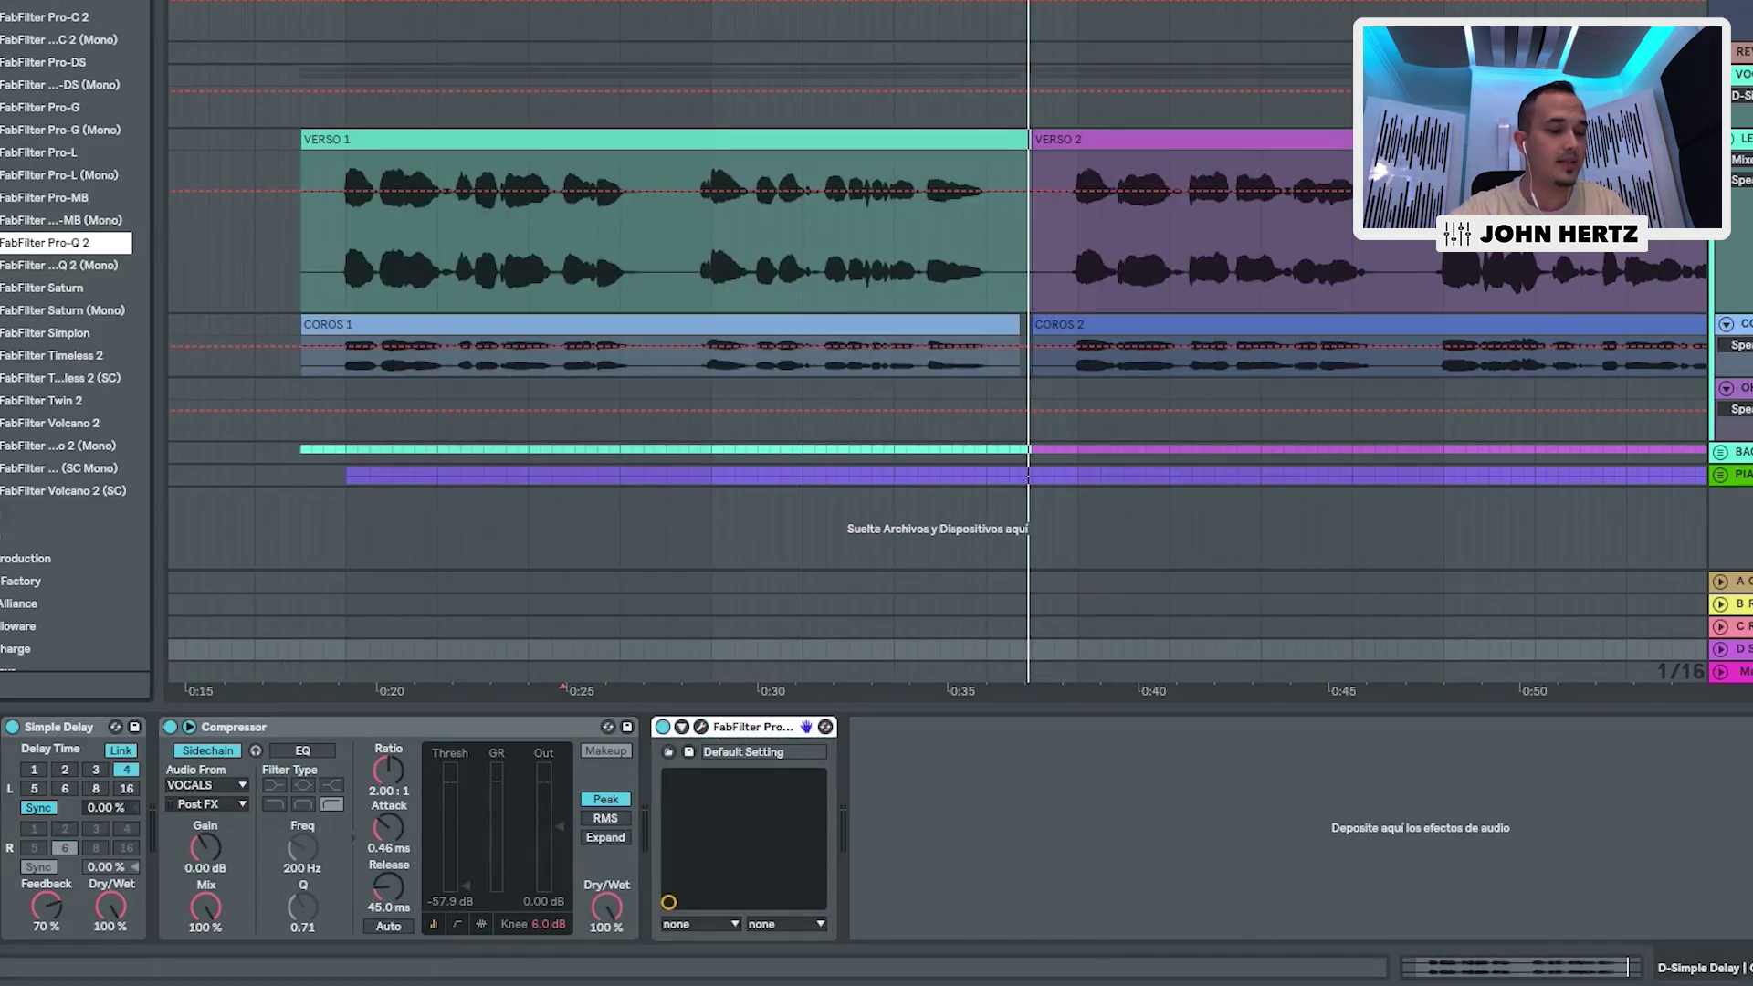
Step: Find the S1 Imager Stereo plug-in, add it after Pro-Q 2 on return D, and set its width to 2.14
key(super+f)
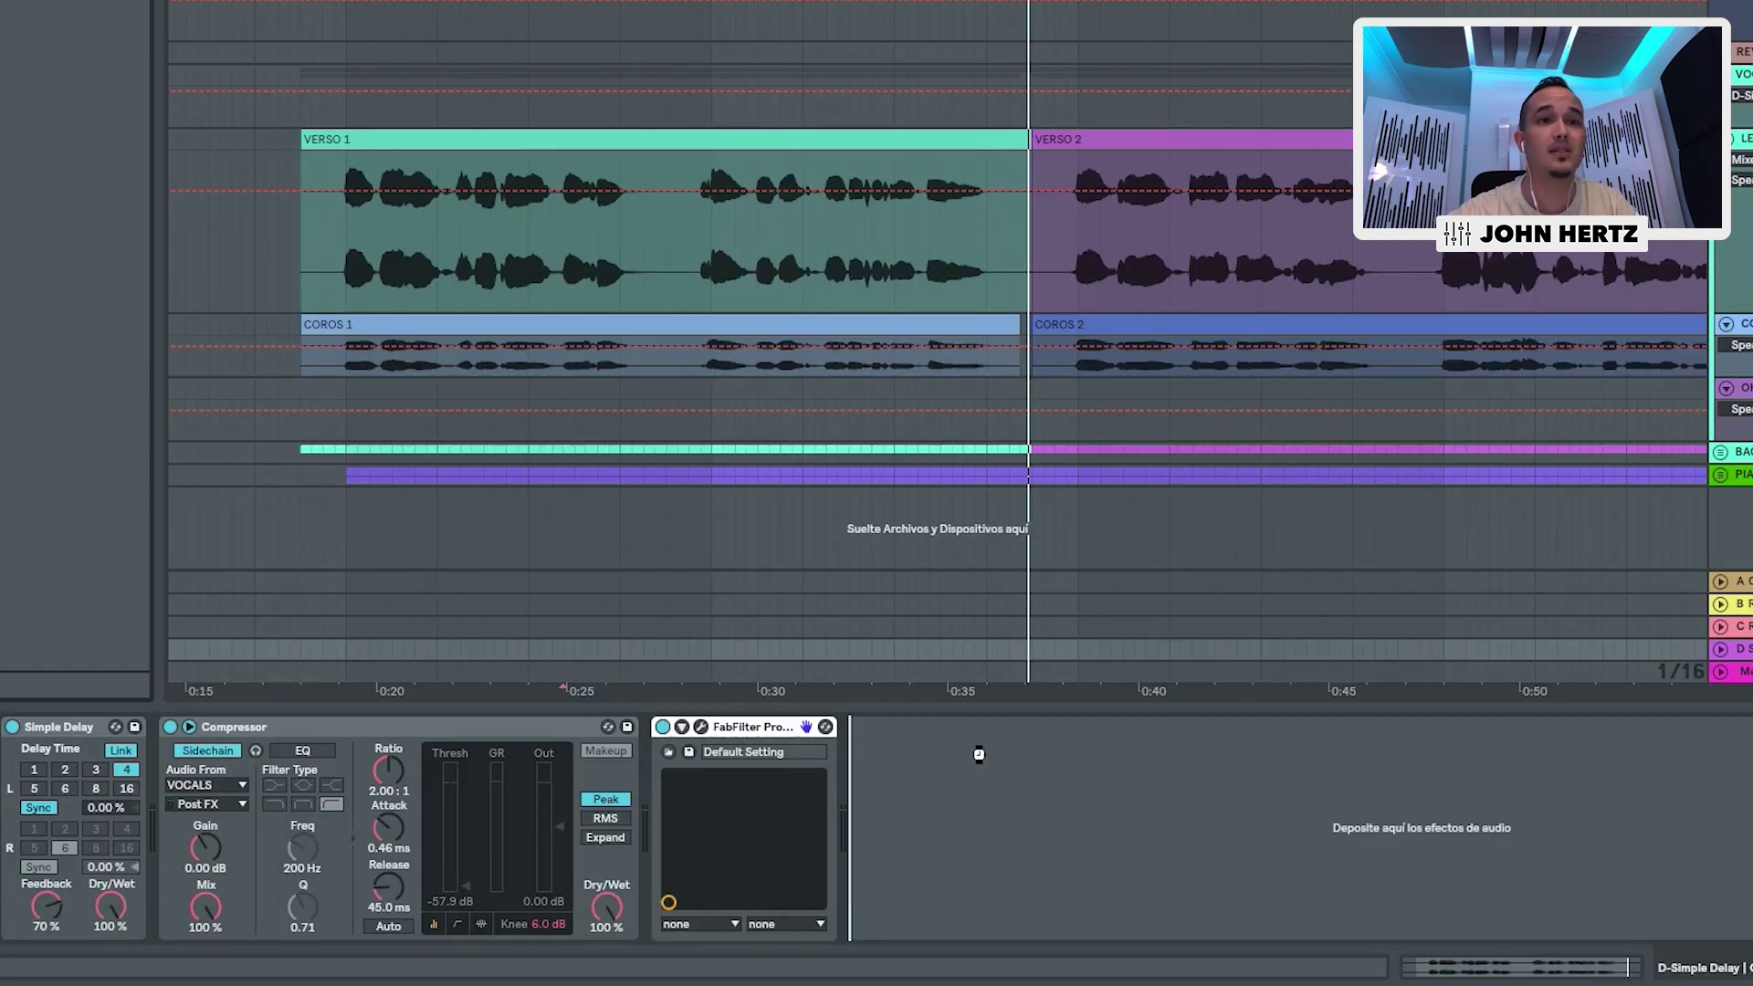
drag(979, 754, 981, 759)
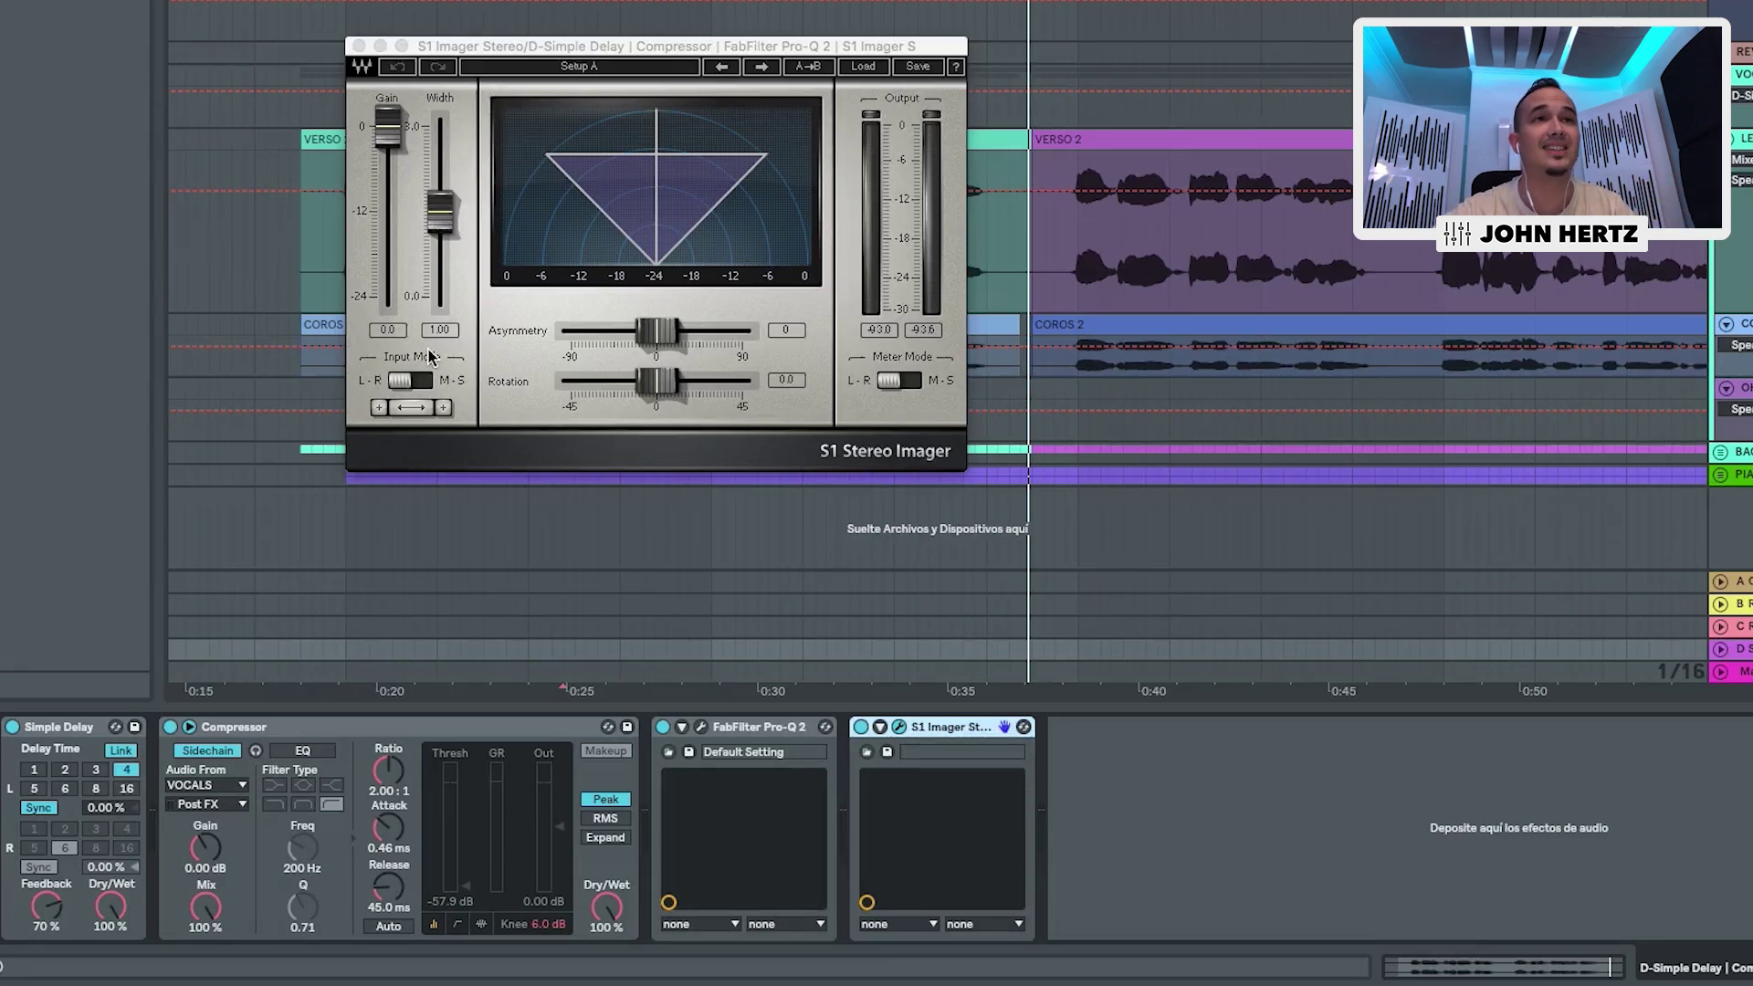
drag(544, 44, 442, 110)
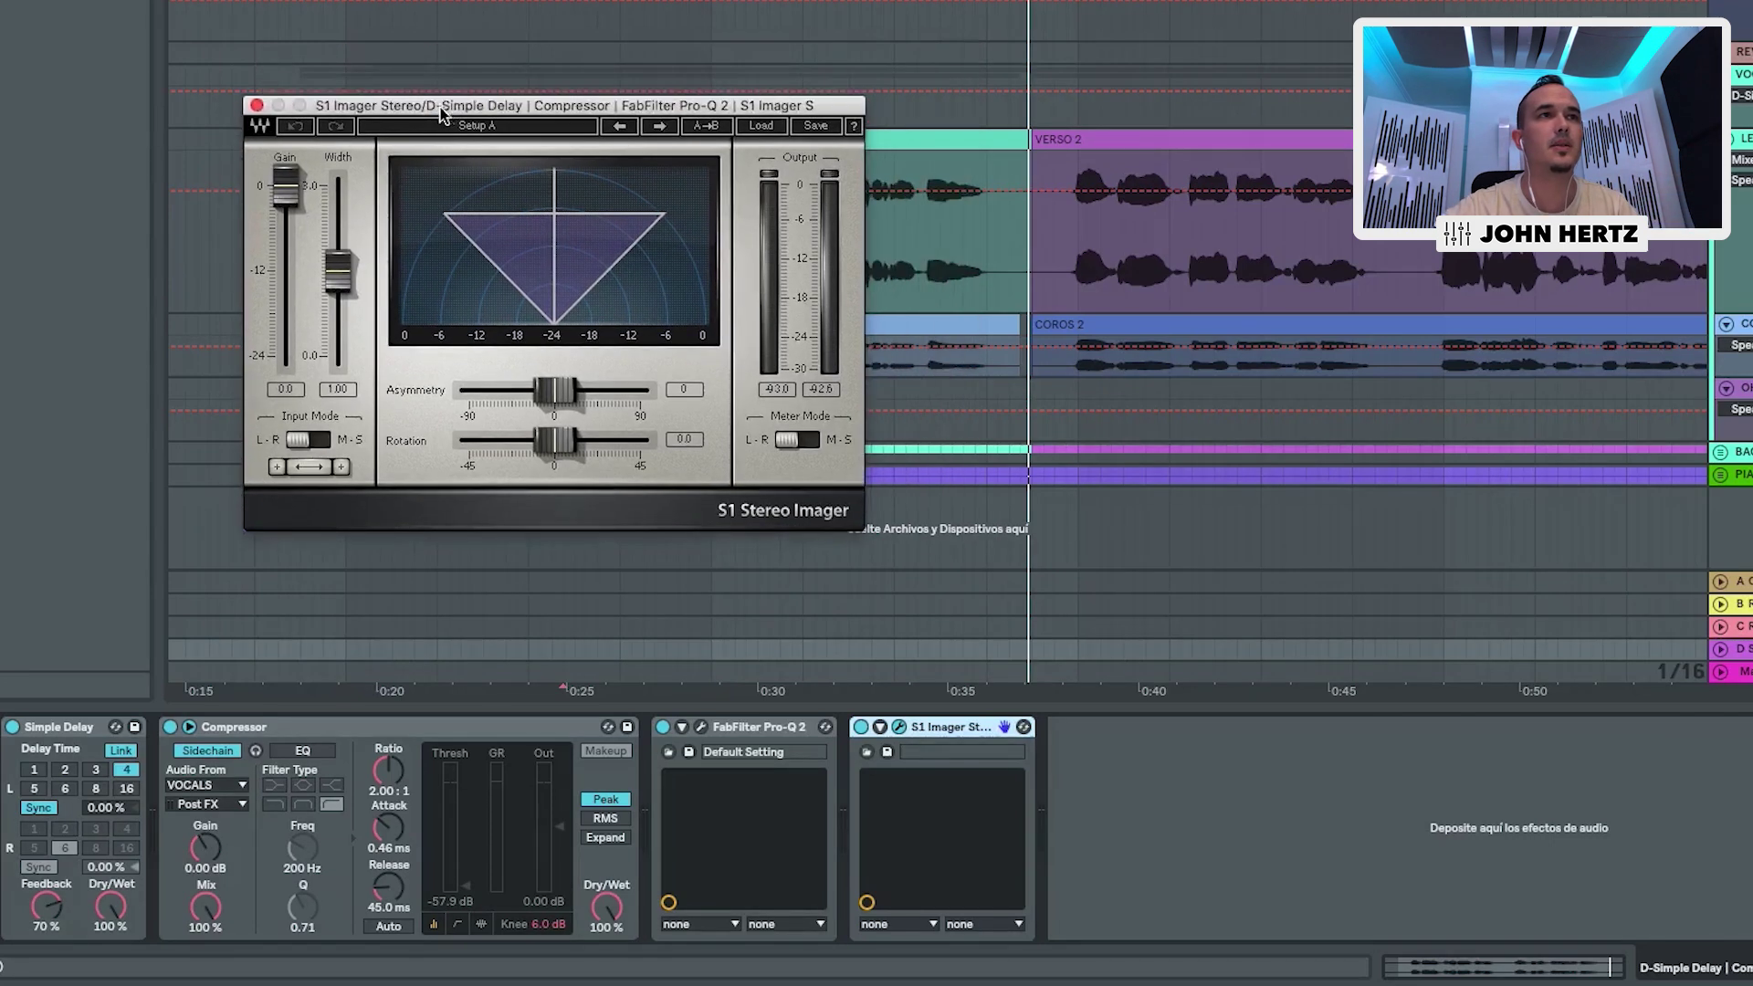
drag(341, 283, 340, 230)
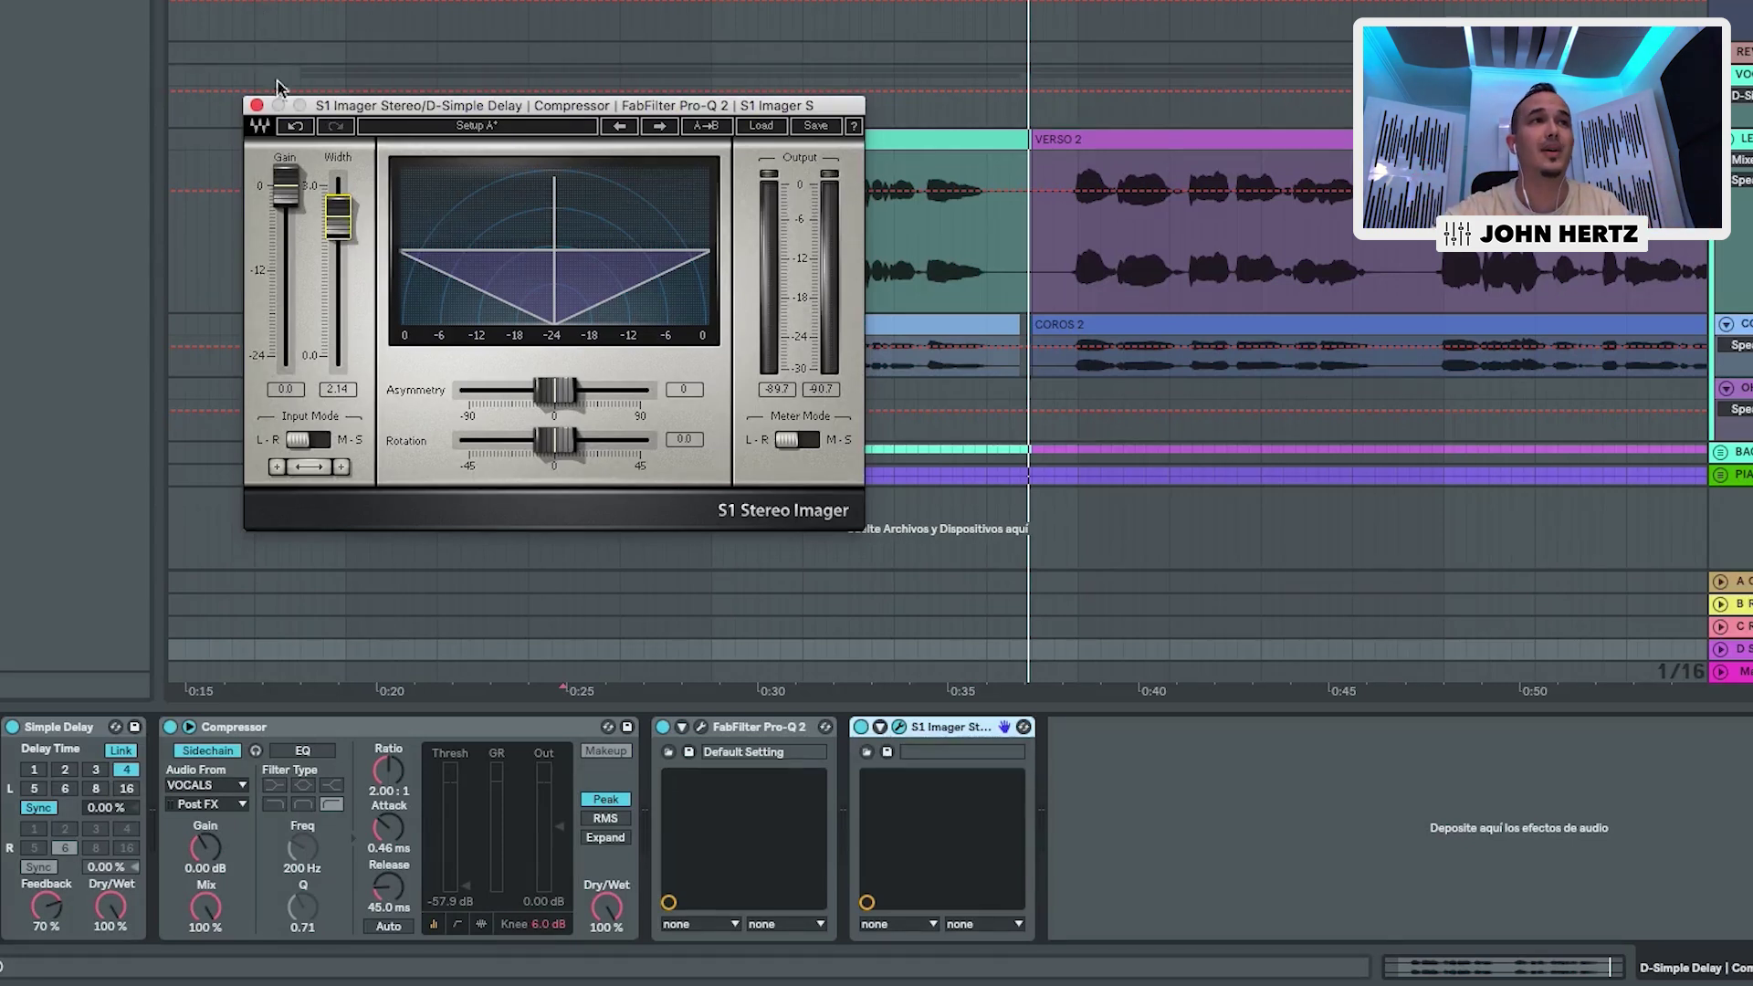
click(257, 106)
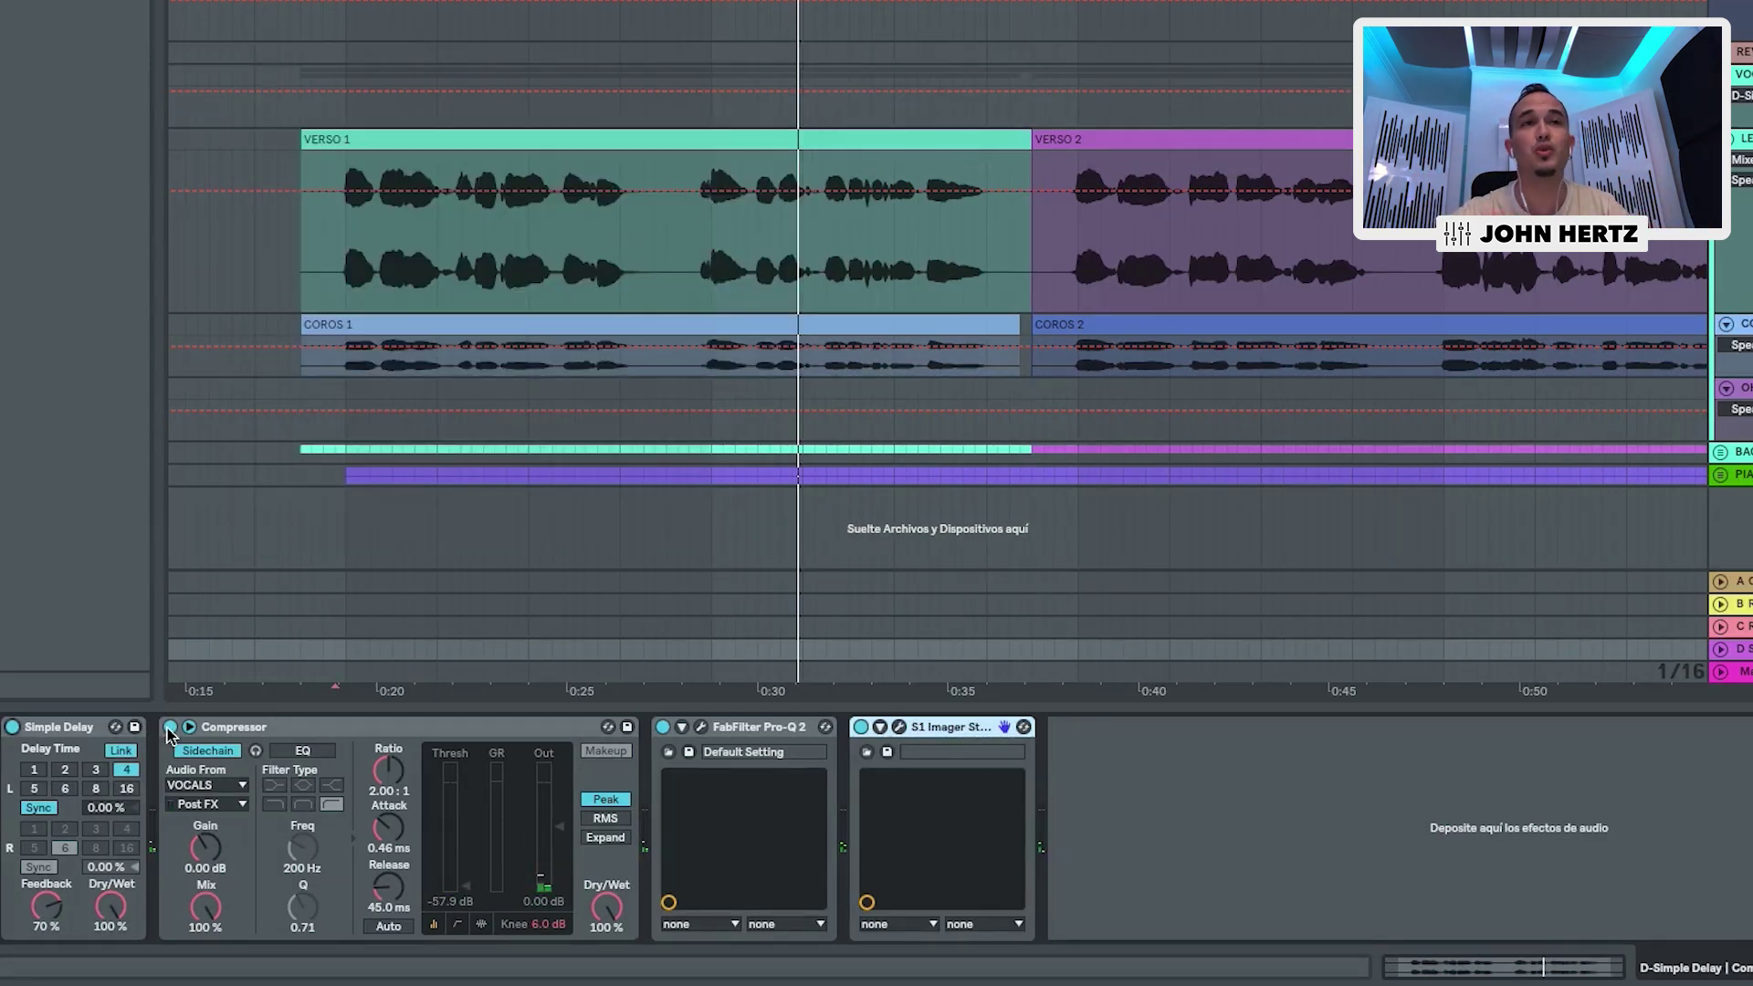
Step: Replay VERSO 1 from about 0:28, bypassing and re-enabling the Compressor on return D to compare the delay with and without sidechain compression
click(694, 257)
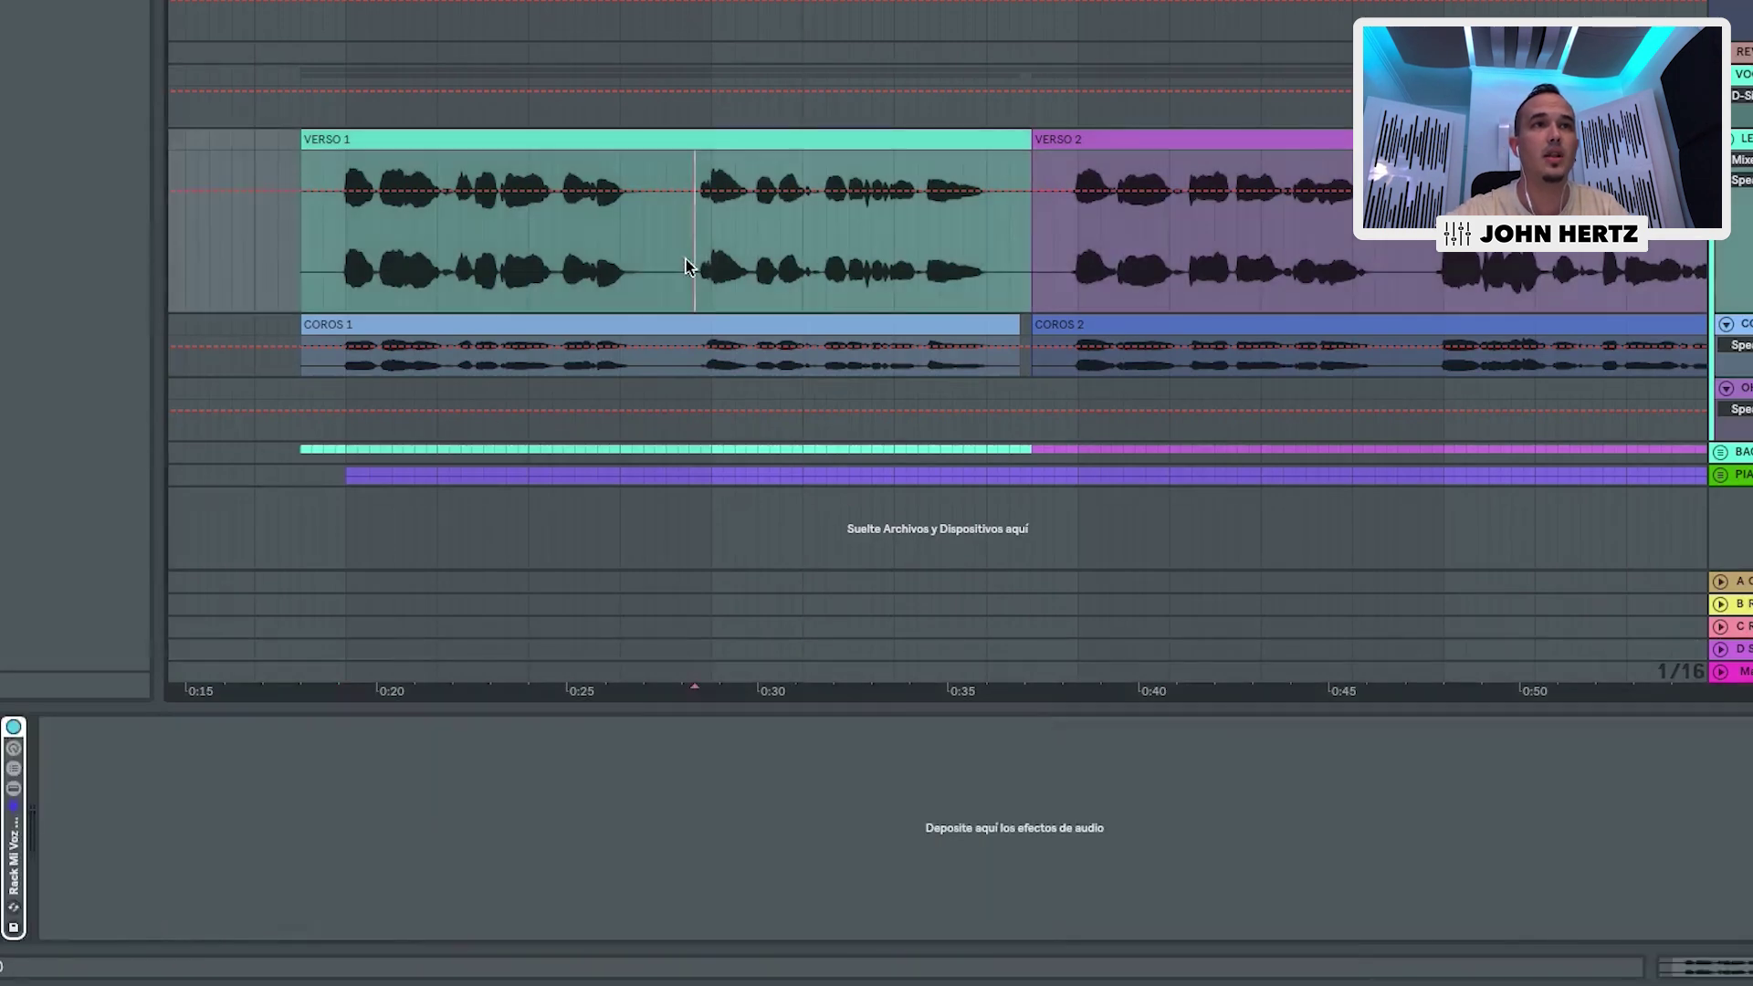
click(170, 727)
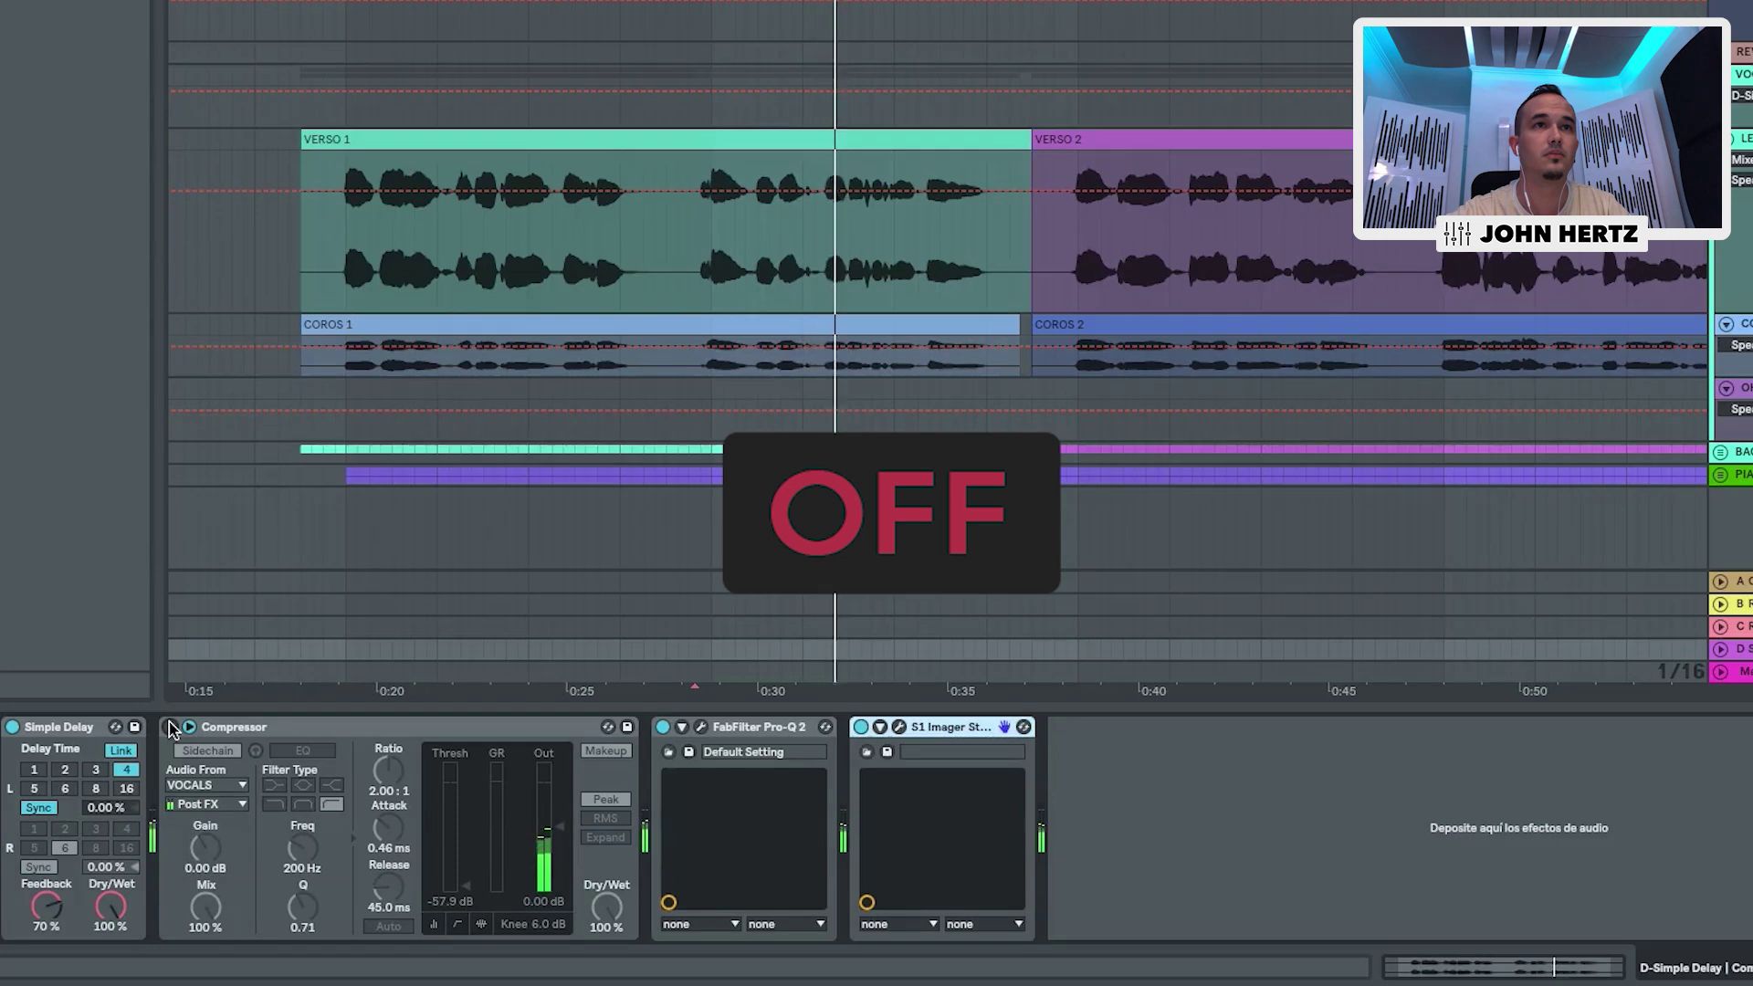
click(170, 726)
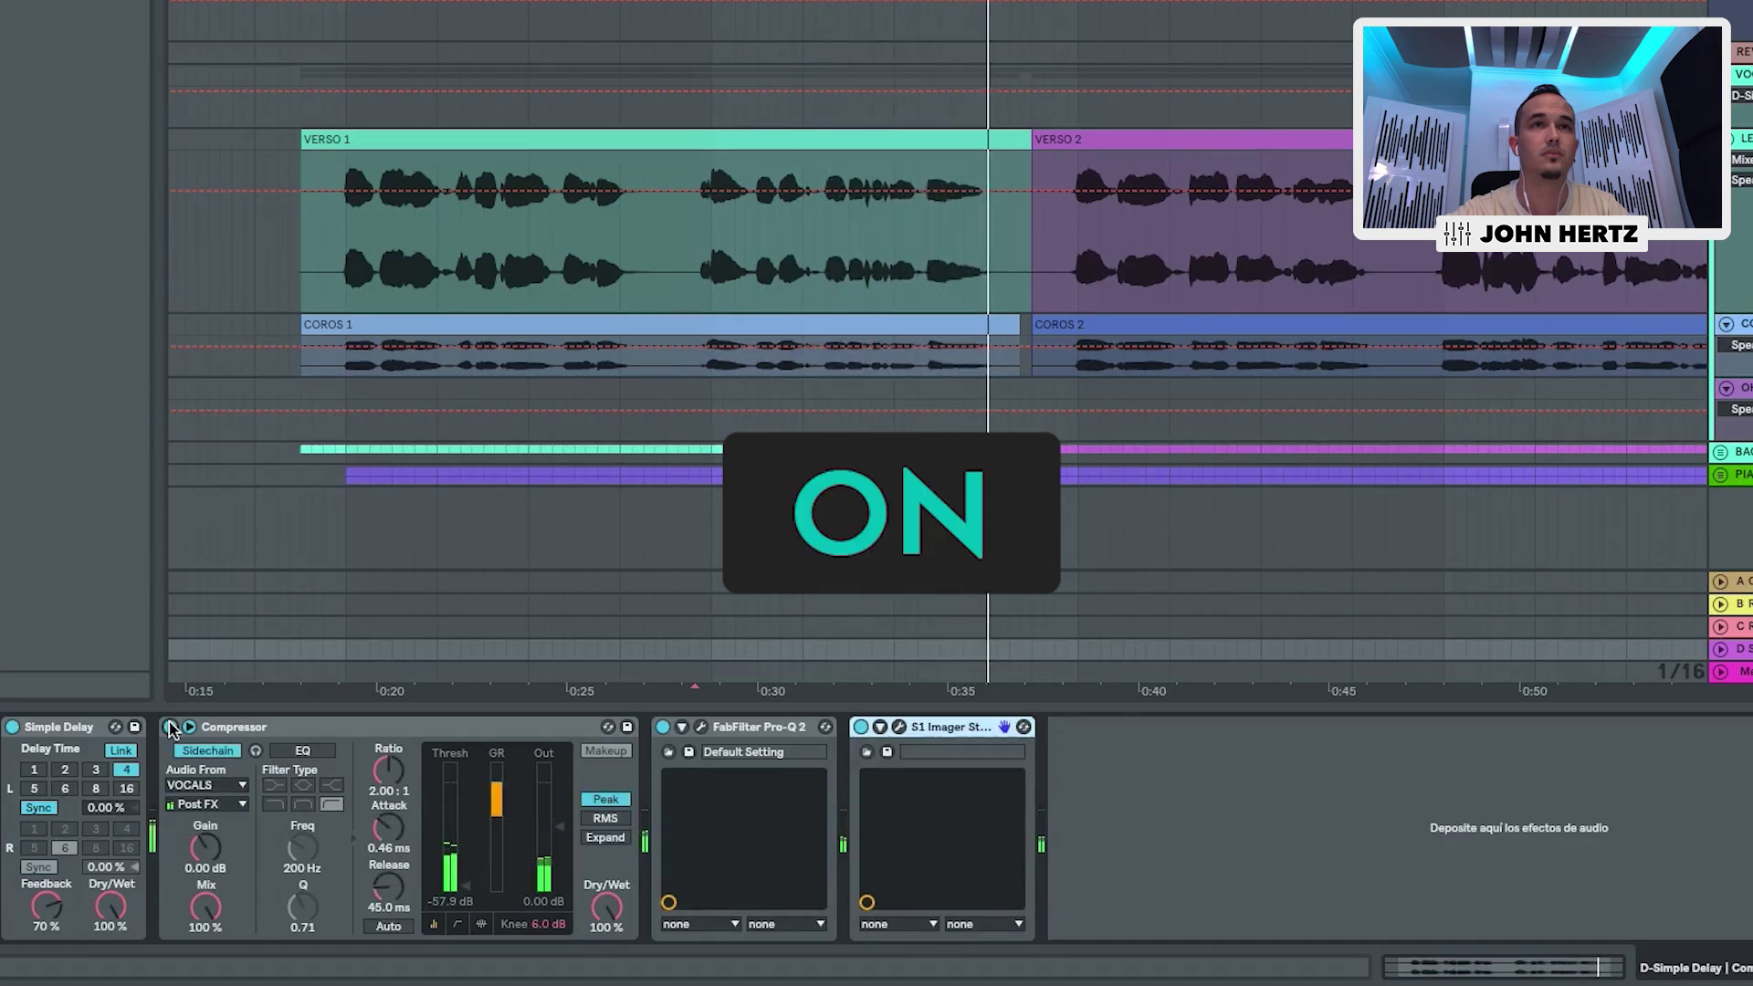
click(170, 727)
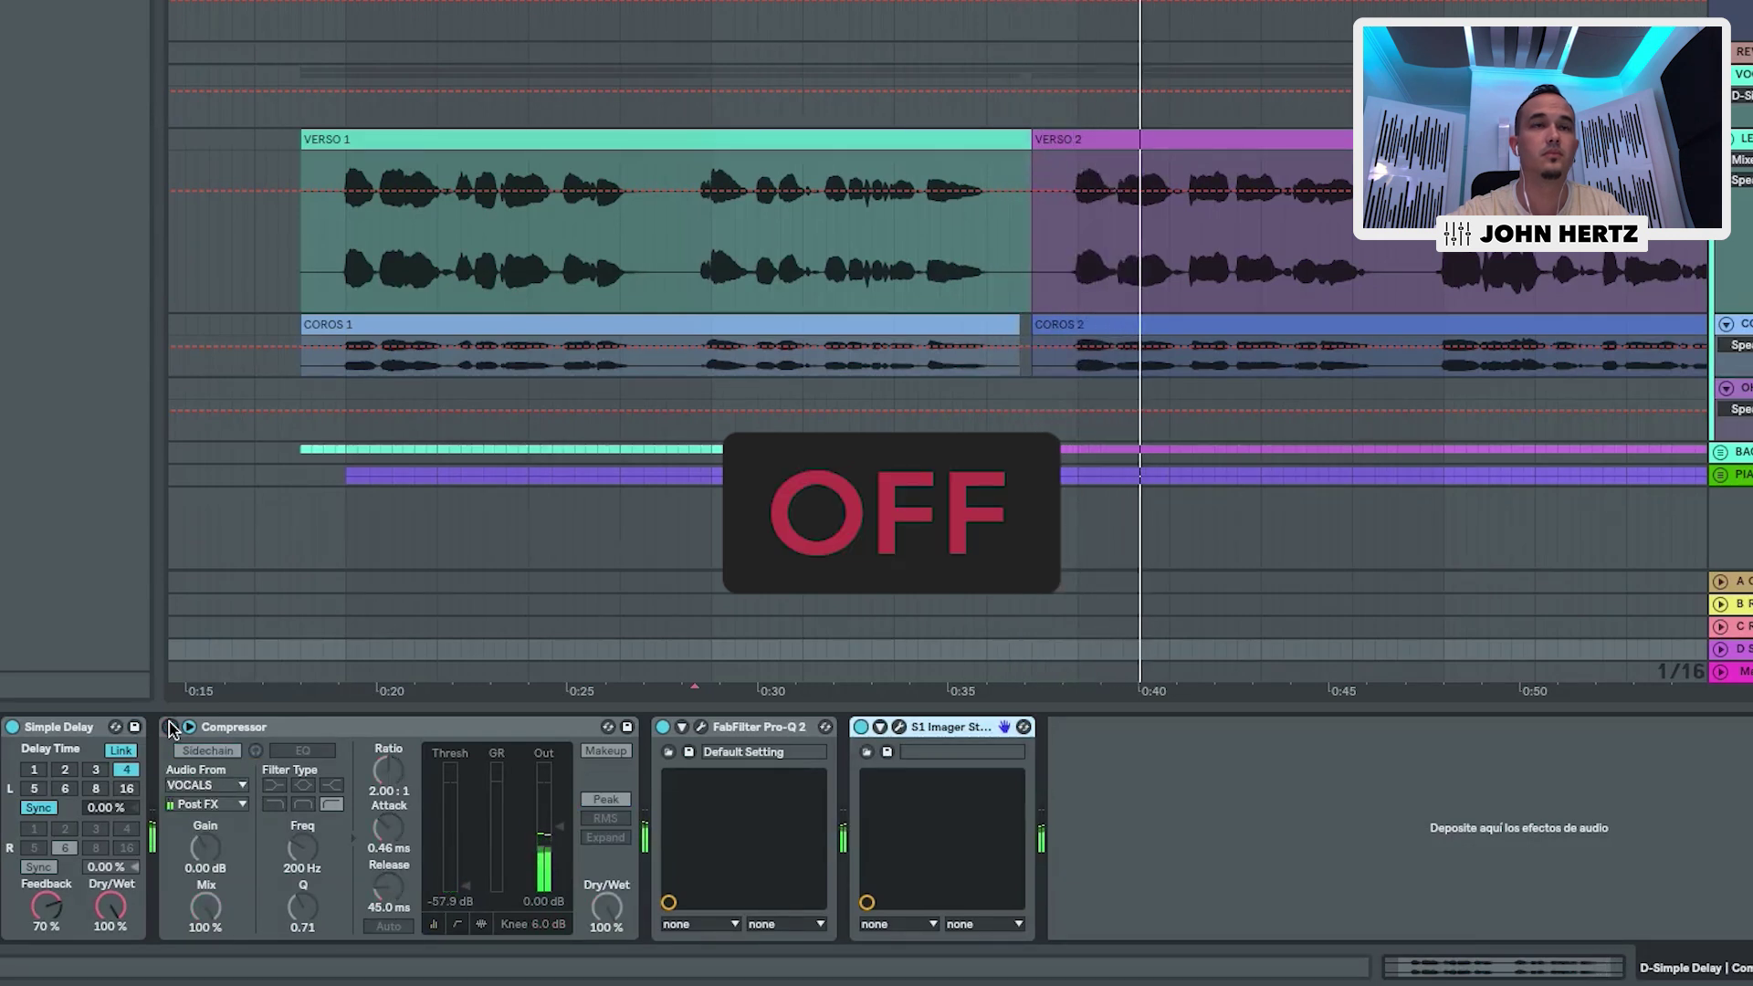
click(170, 727)
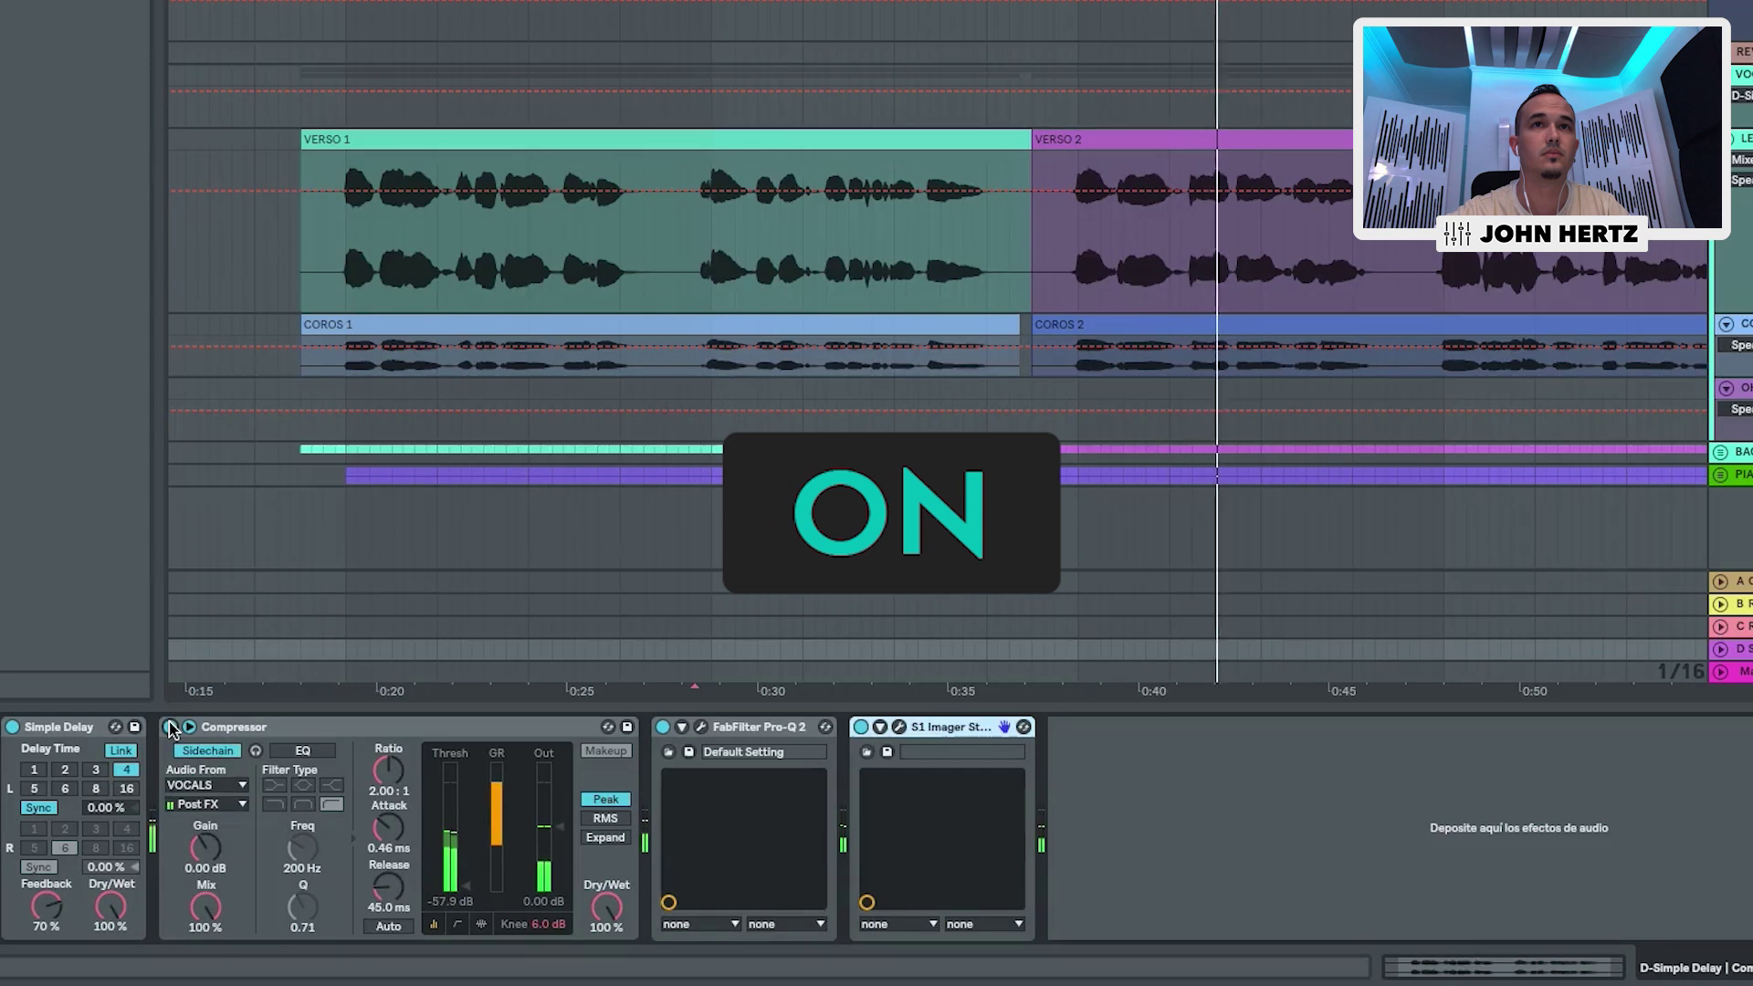
click(14, 728)
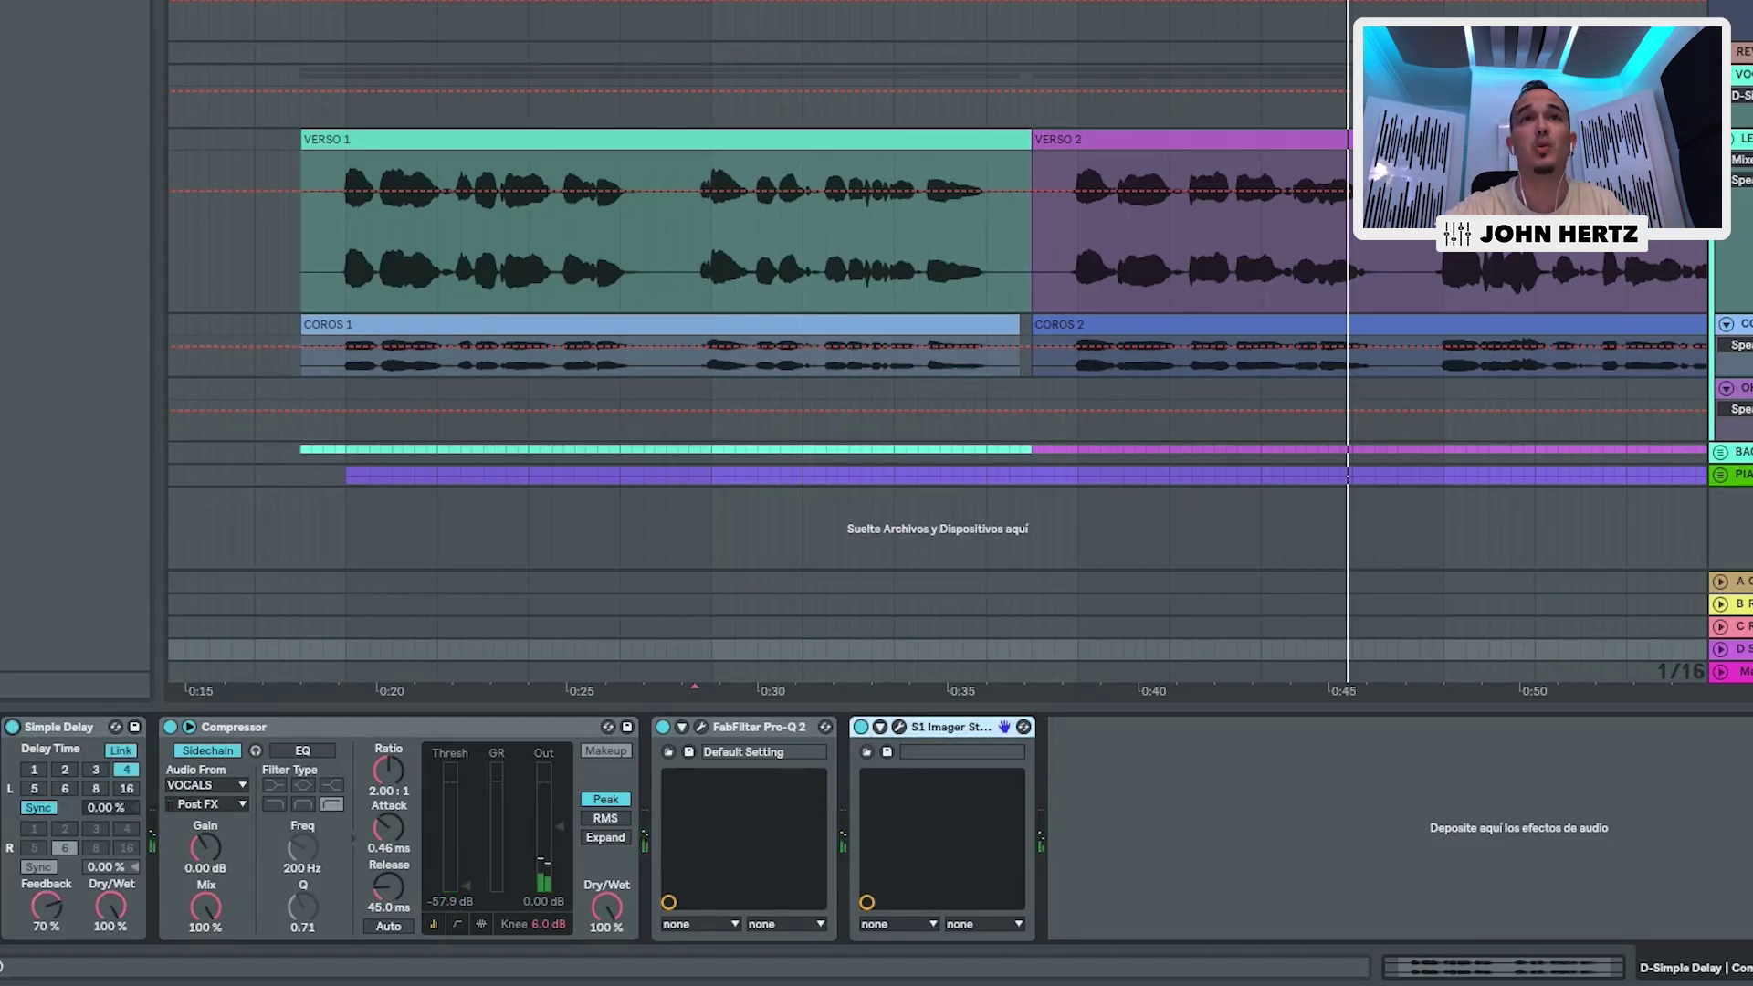
Step: Play the arrangement from the start of VERSO 1 and set return D's Compressor output gain to 3.63 dB and release to 33.9 ms
key(minus)
key(minus)
key(minus)
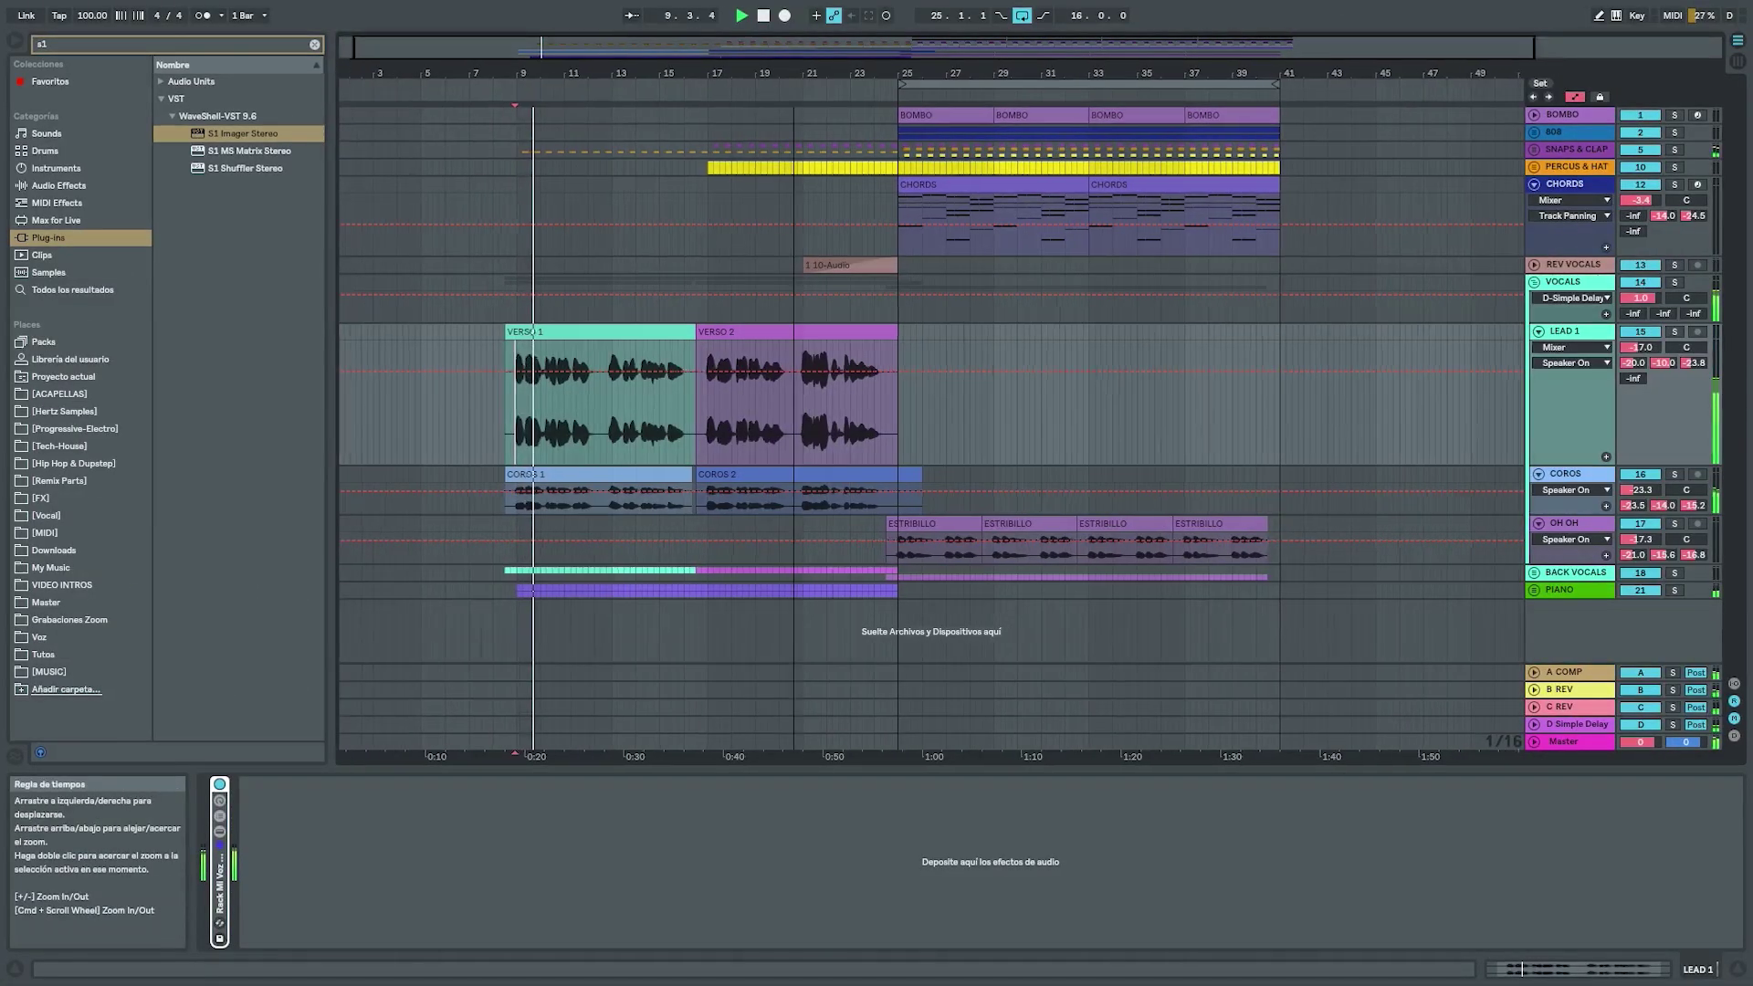
mouse_move(794, 73)
mouse_down()
mouse_move(795, 119)
mouse_move(786, 103)
mouse_up()
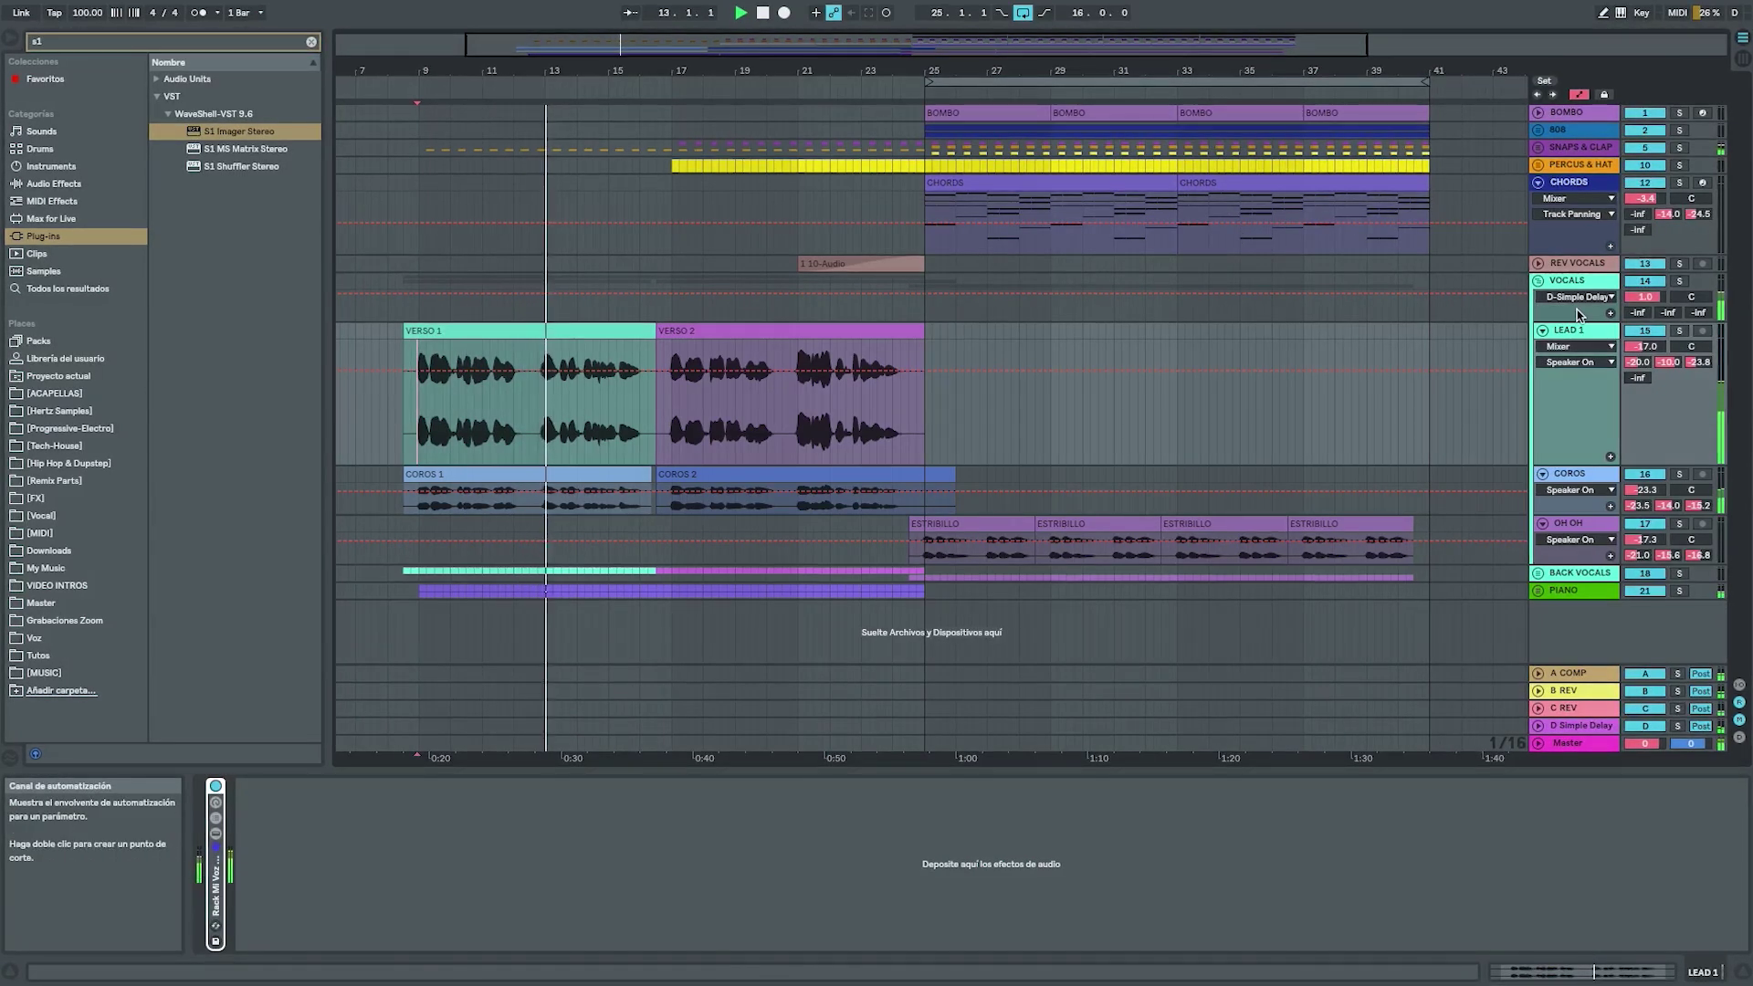
click(1567, 726)
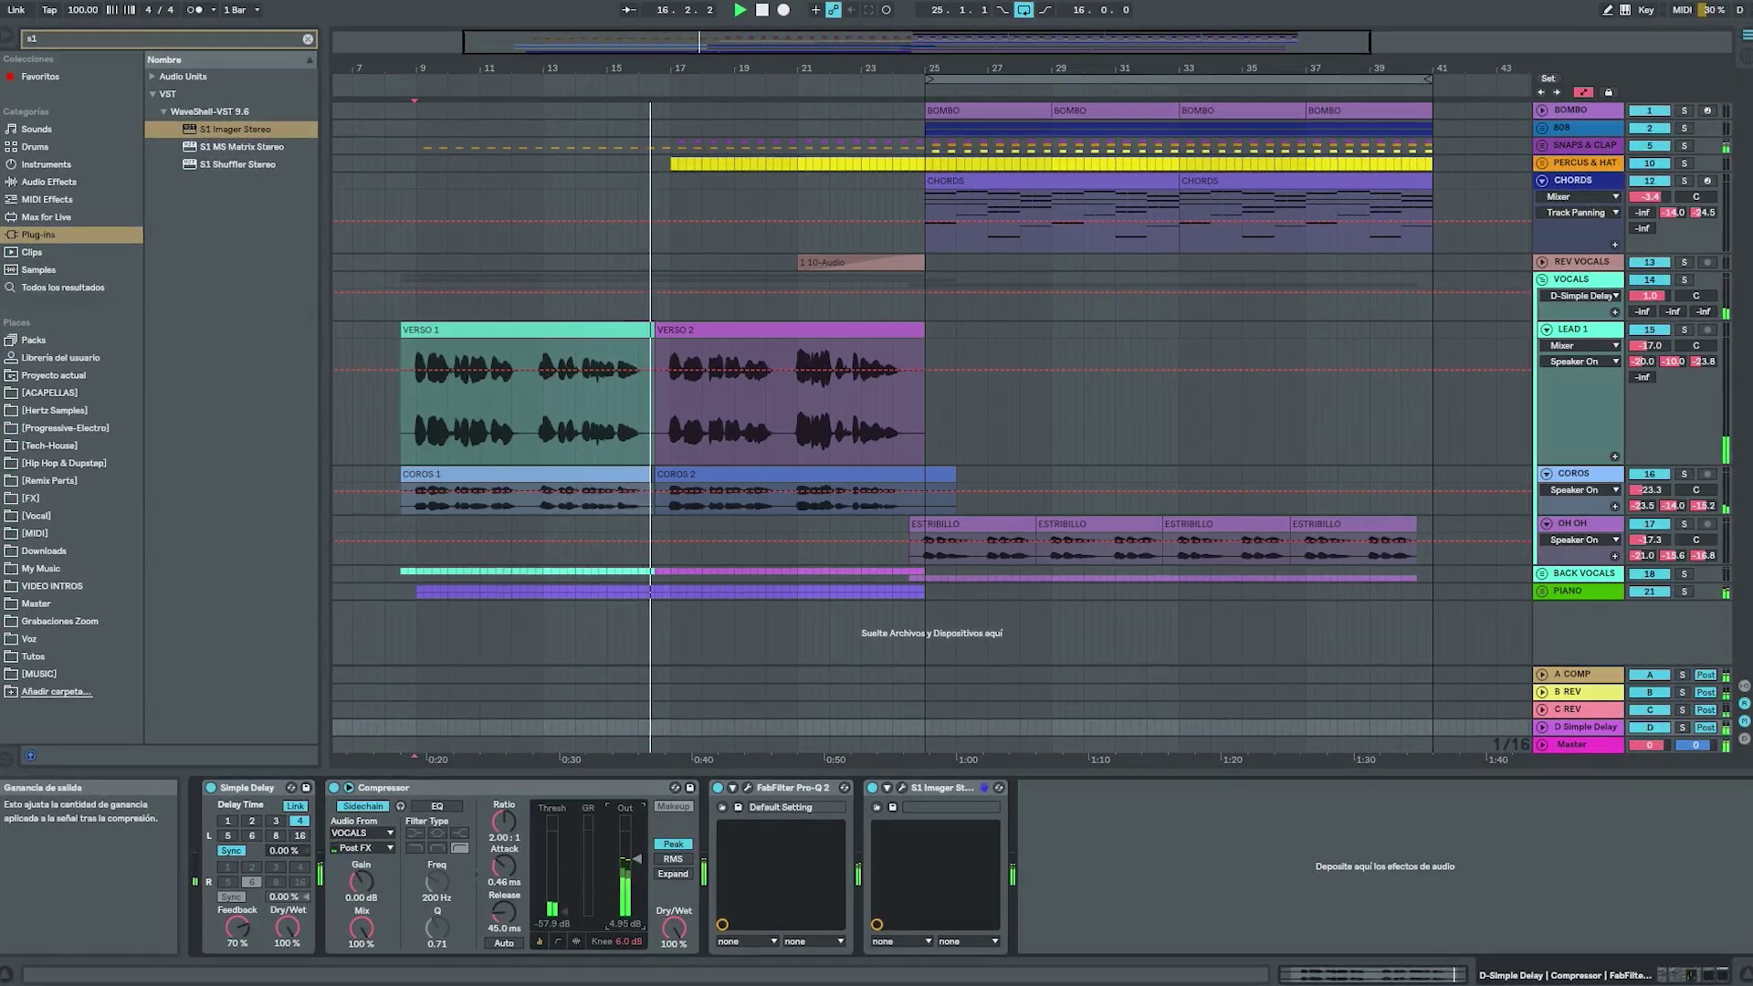
drag(637, 859, 637, 863)
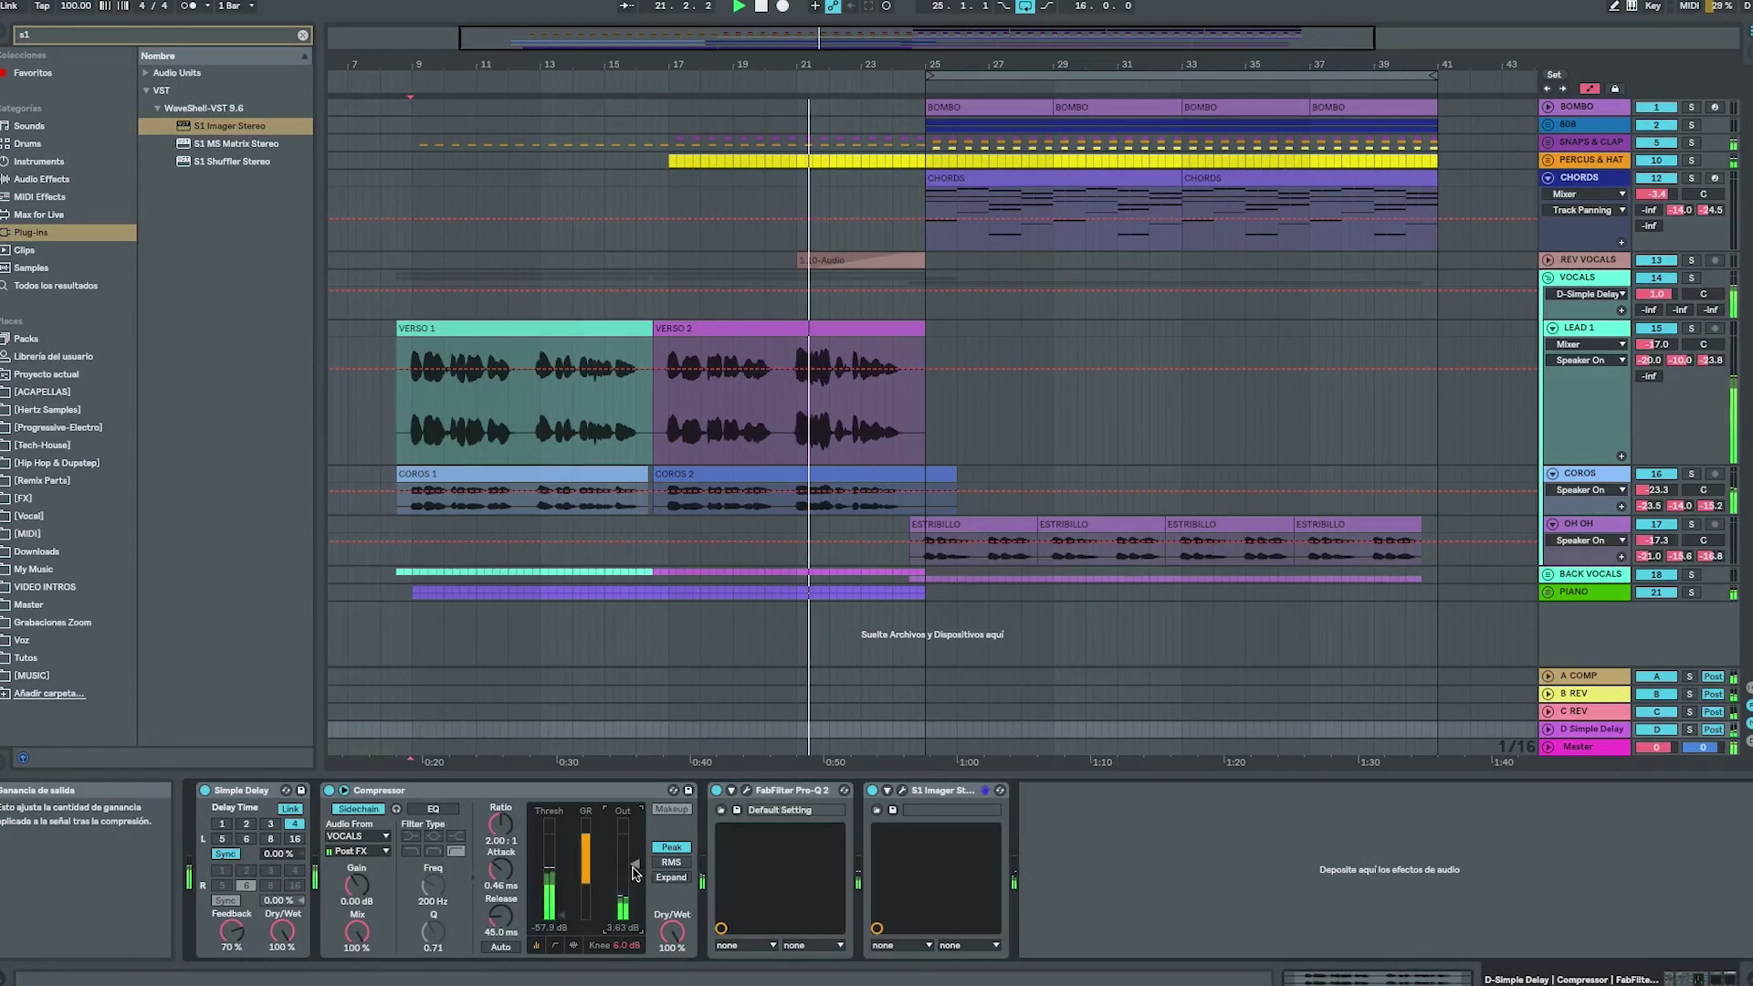
drag(500, 917, 500, 923)
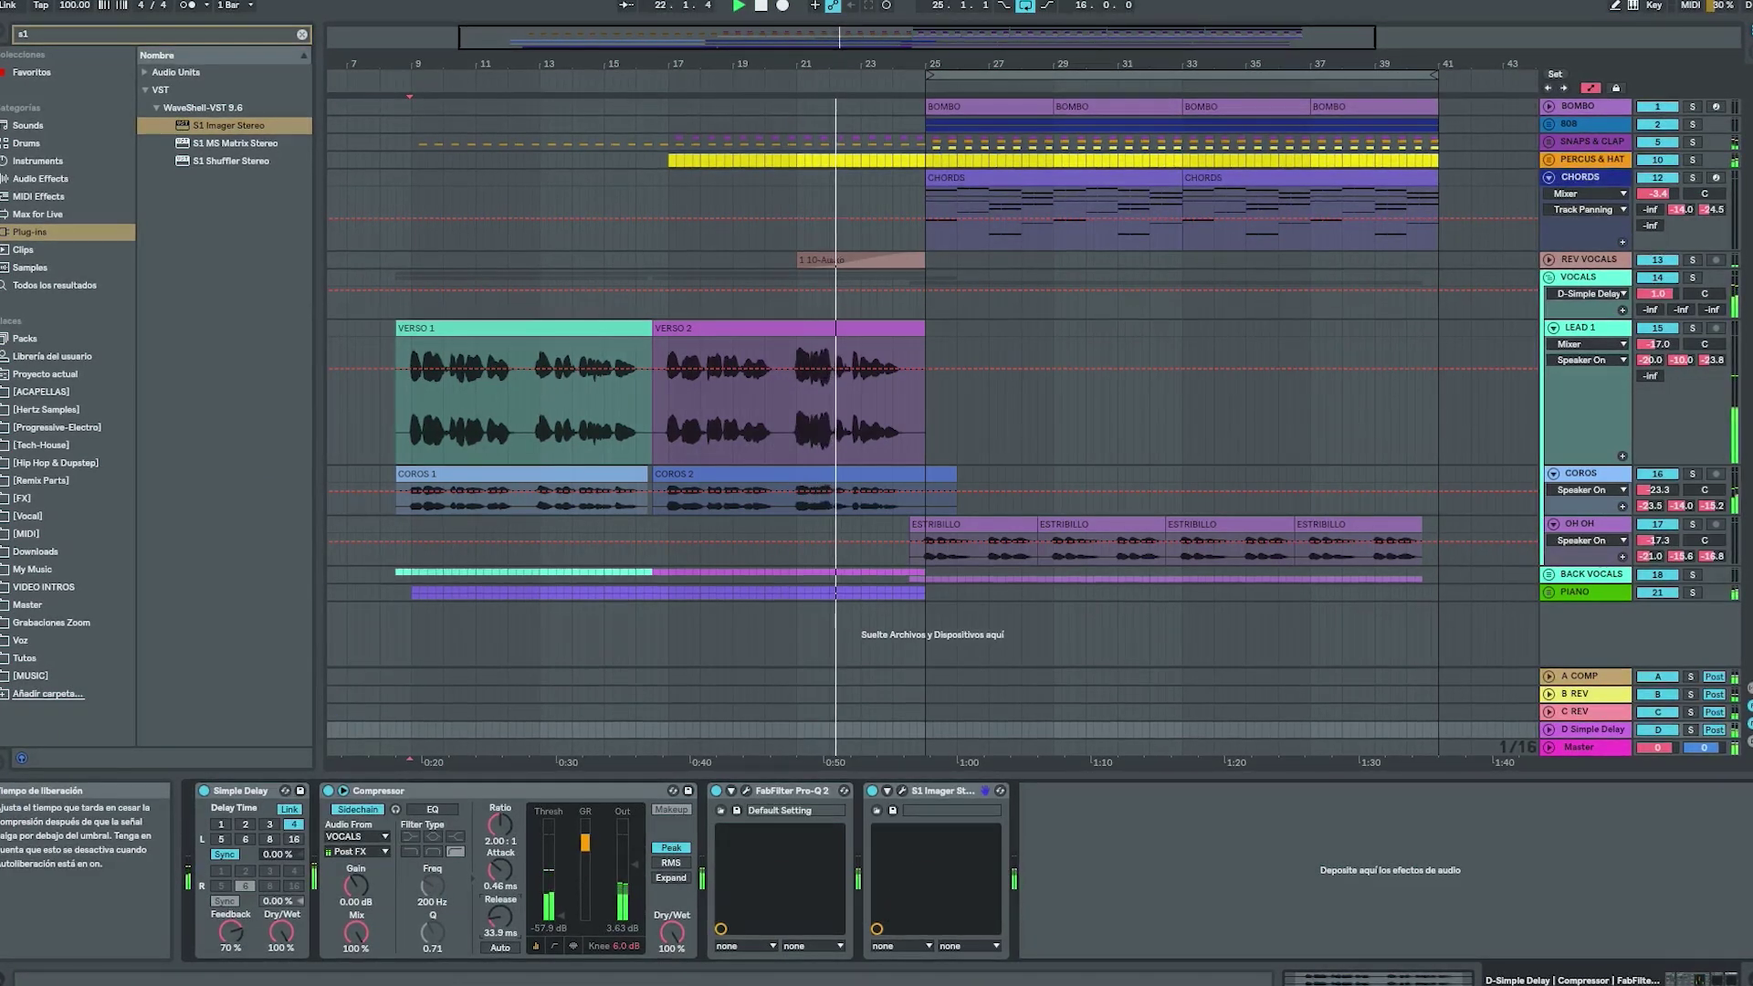